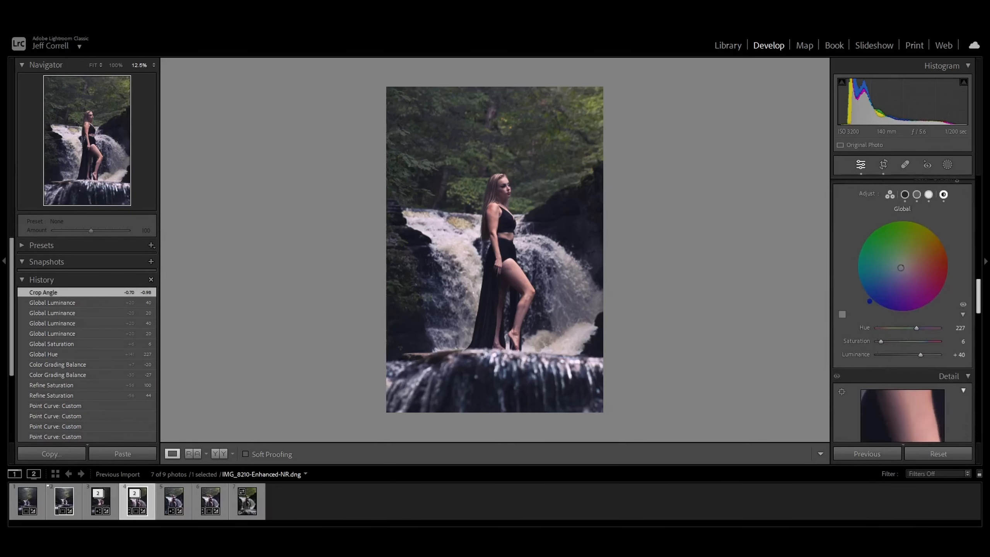
# Review the waterfall photo's existing color grading, basic adjustments and crop settings.
pyautogui.scroll(2, 903, 312)
pyautogui.scroll(-8, 902, 312)
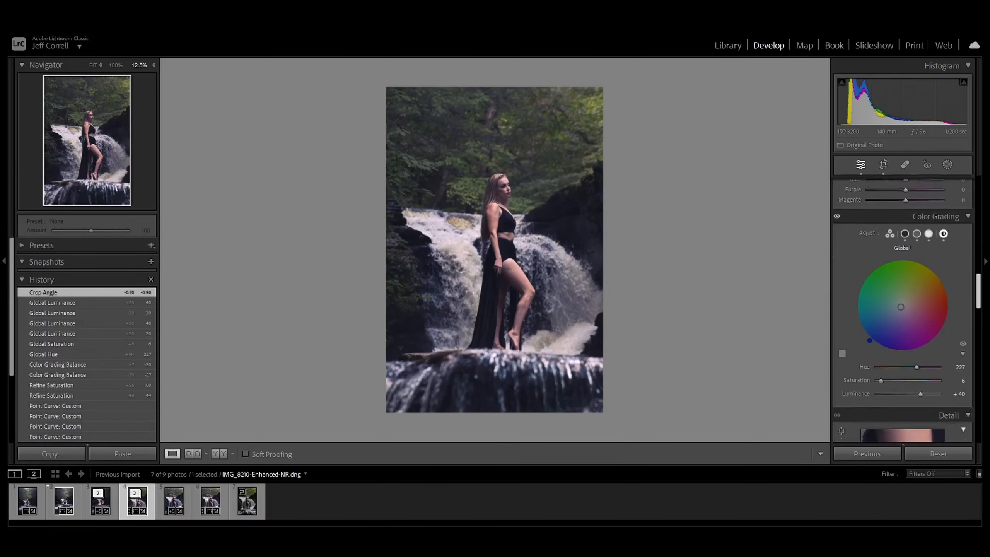
pyautogui.scroll(12, 902, 312)
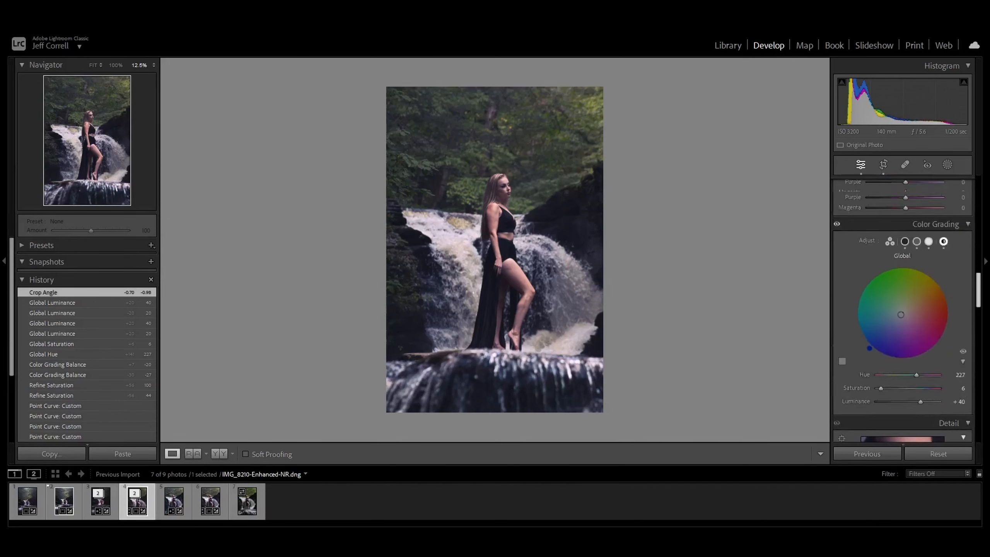
pyautogui.scroll(5, 902, 312)
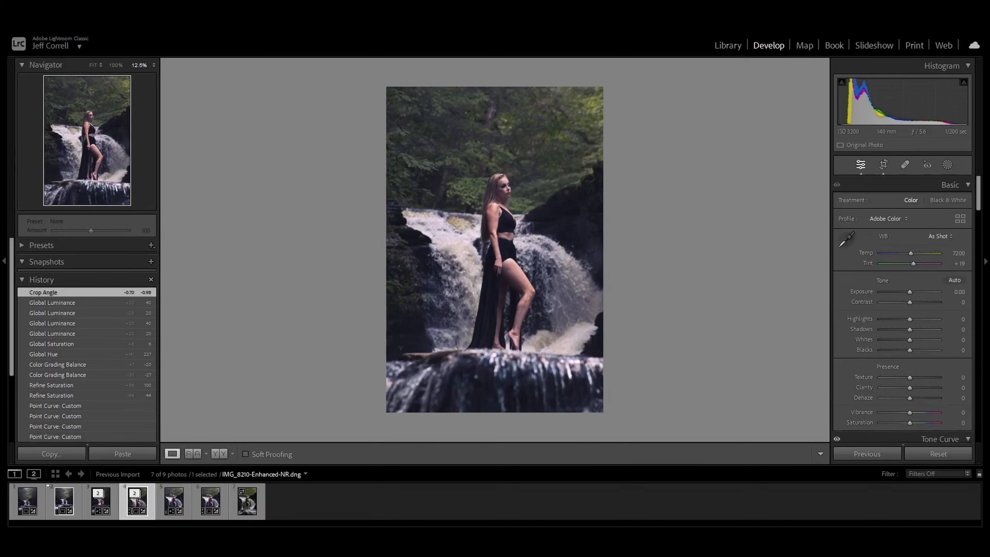
pyautogui.click(883, 165)
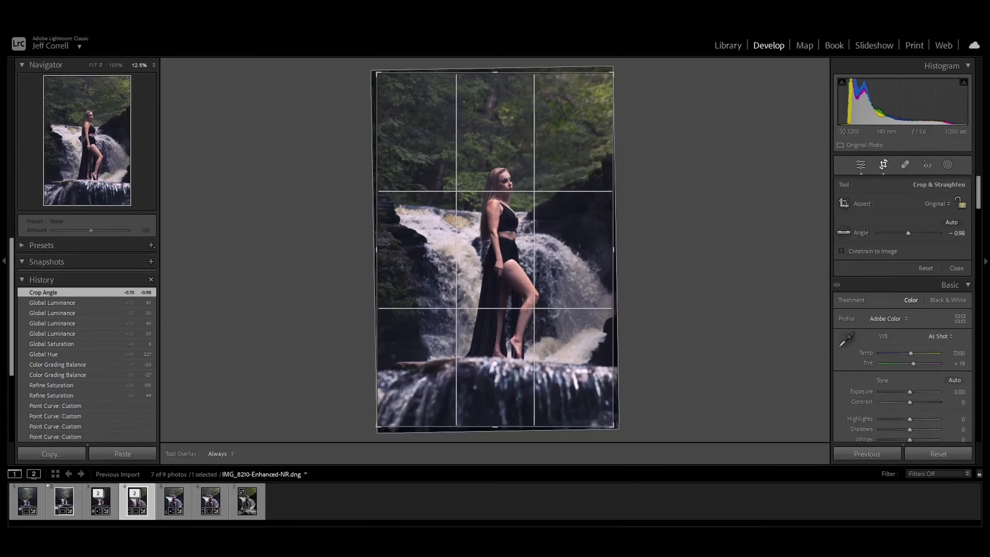
pyautogui.click(861, 165)
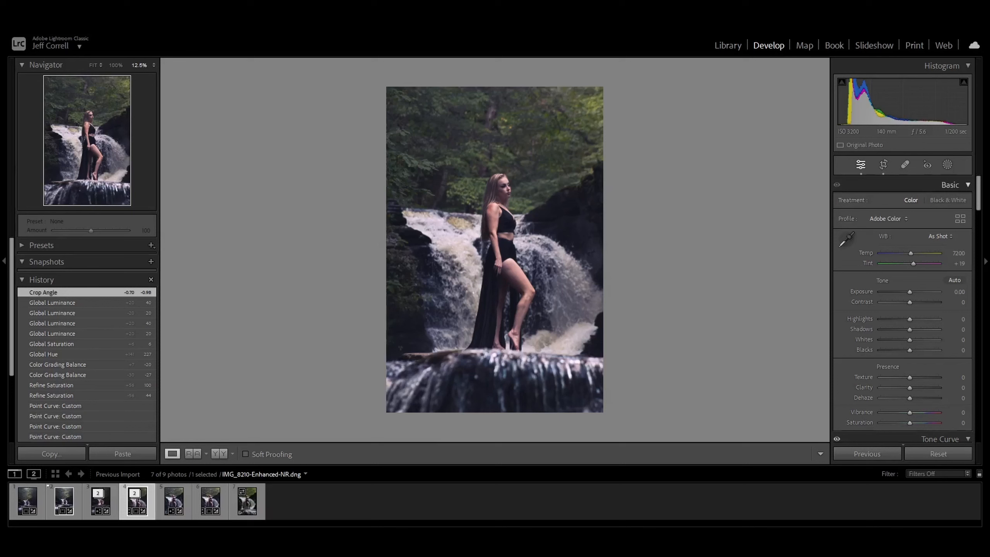
# Add a linear gradient mask rising from below the photo's bottom edge to about the woman's knees.
pyautogui.click(947, 165)
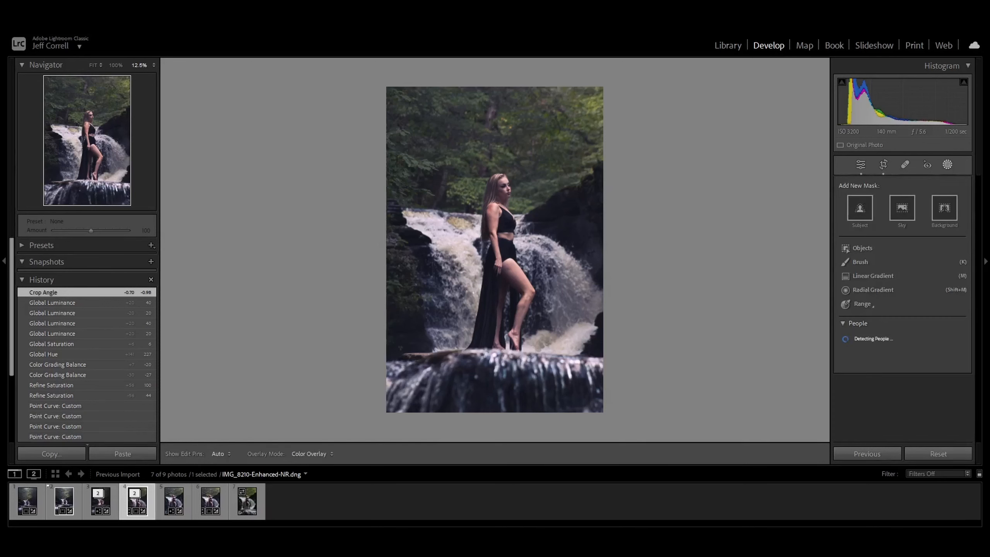
pyautogui.click(873, 276)
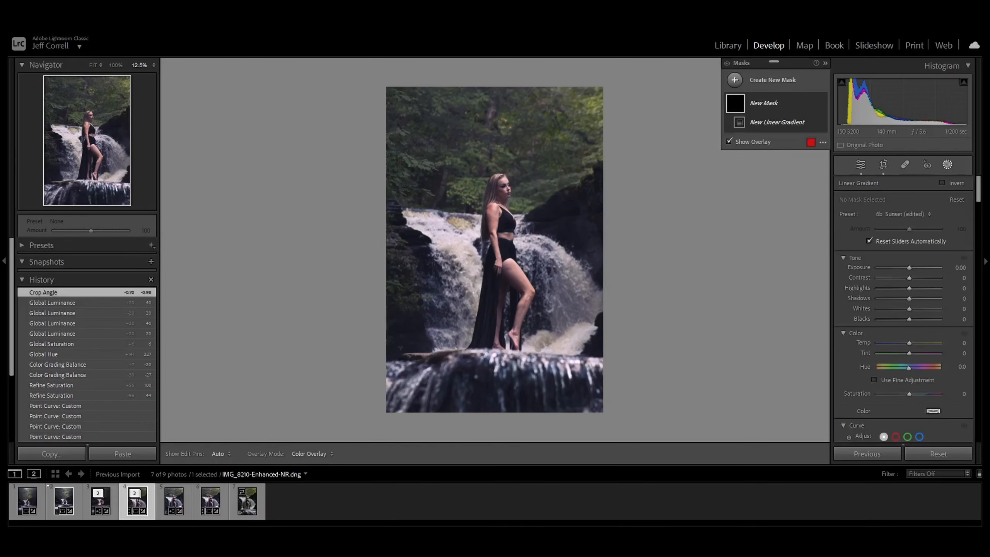
pyautogui.moveTo(484, 429); pyautogui.dragTo(483, 307)
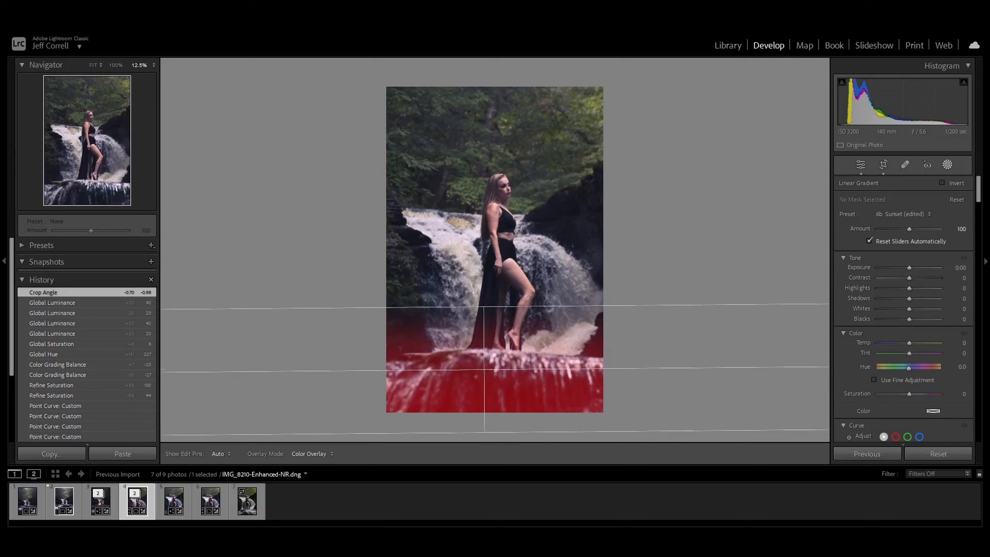
pyautogui.moveTo(484, 307); pyautogui.dragTo(484, 307)
# Set the foreground gradient mask's Exposure to -1.29, Clarity to 24 and Texture to -32.
pyautogui.moveTo(909, 267); pyautogui.dragTo(900, 268)
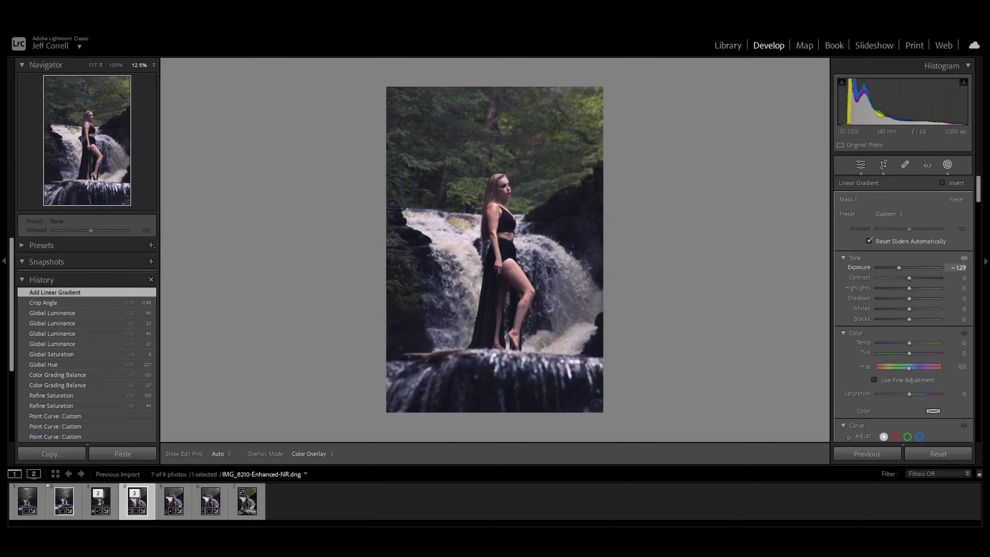
pyautogui.moveTo(899, 268); pyautogui.dragTo(898, 268)
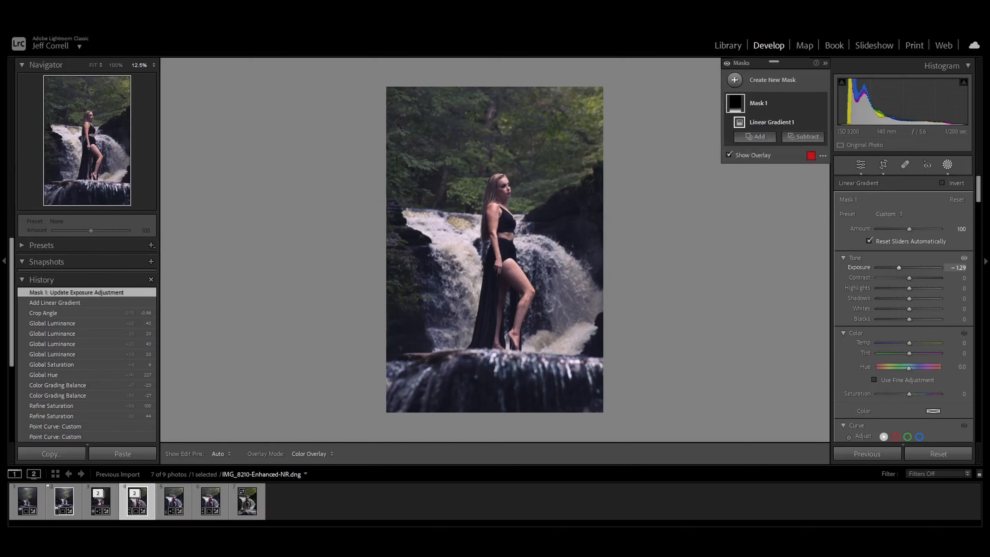
pyautogui.scroll(-4, 904, 313)
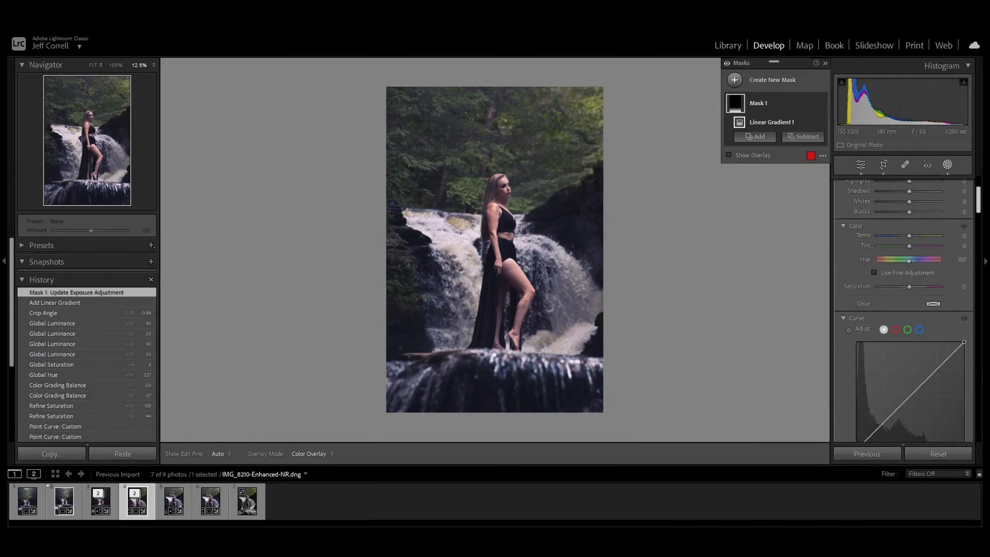
pyautogui.scroll(-2, 903, 312)
pyautogui.moveTo(909, 375)
pyautogui.mouseDown()
pyautogui.moveTo(940, 376)
pyautogui.moveTo(917, 375)
pyautogui.mouseUp()
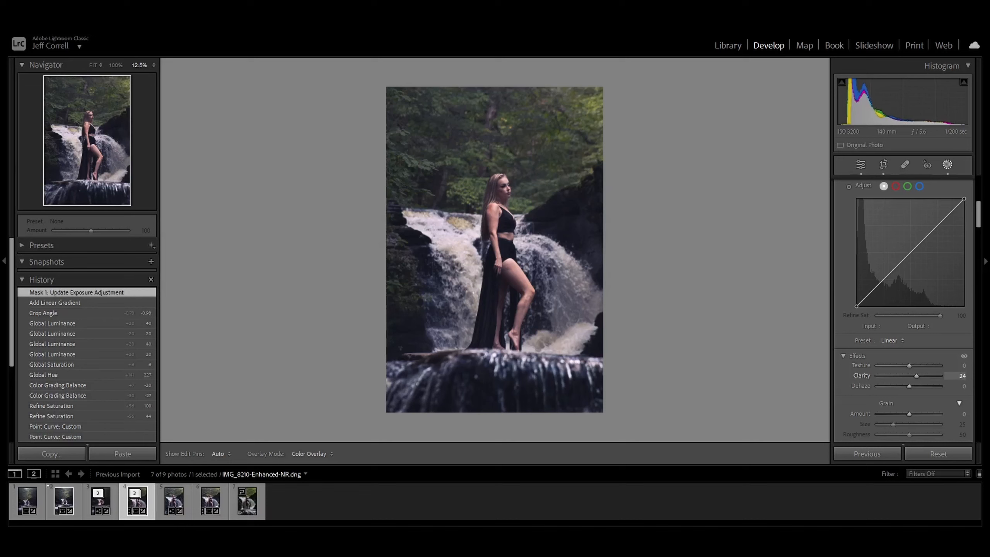
pyautogui.moveTo(917, 376); pyautogui.dragTo(917, 375)
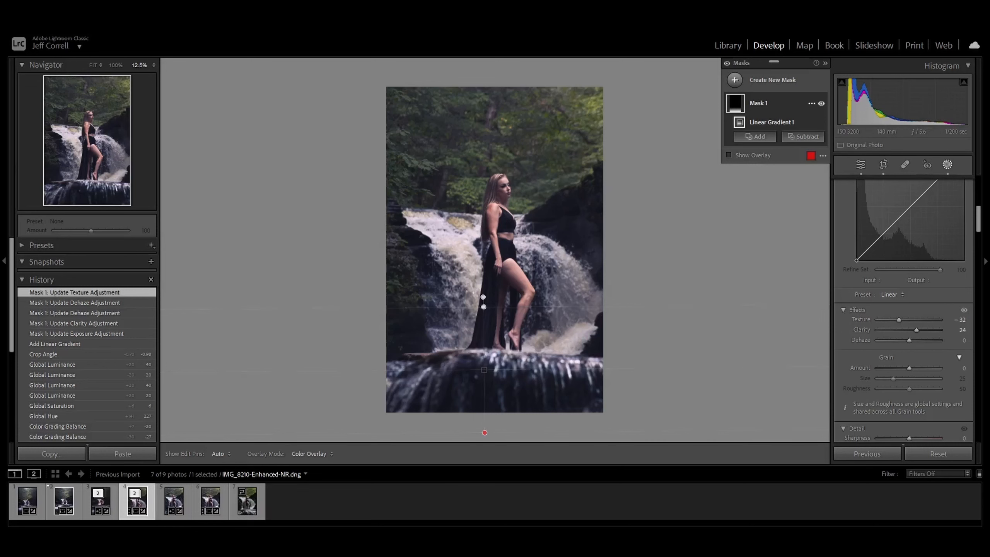
# Create a new people mask covering the entire person.
pyautogui.click(755, 136)
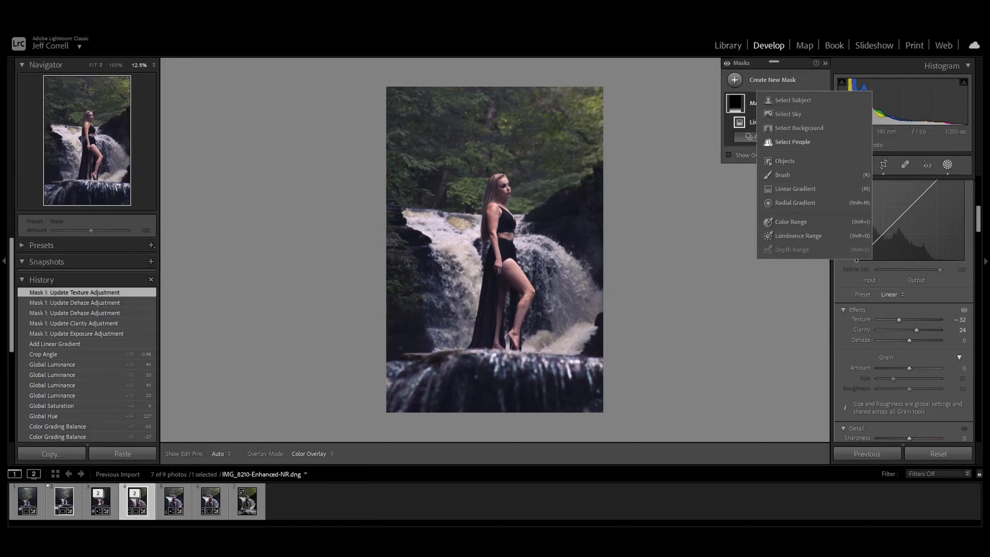
pyautogui.click(793, 142)
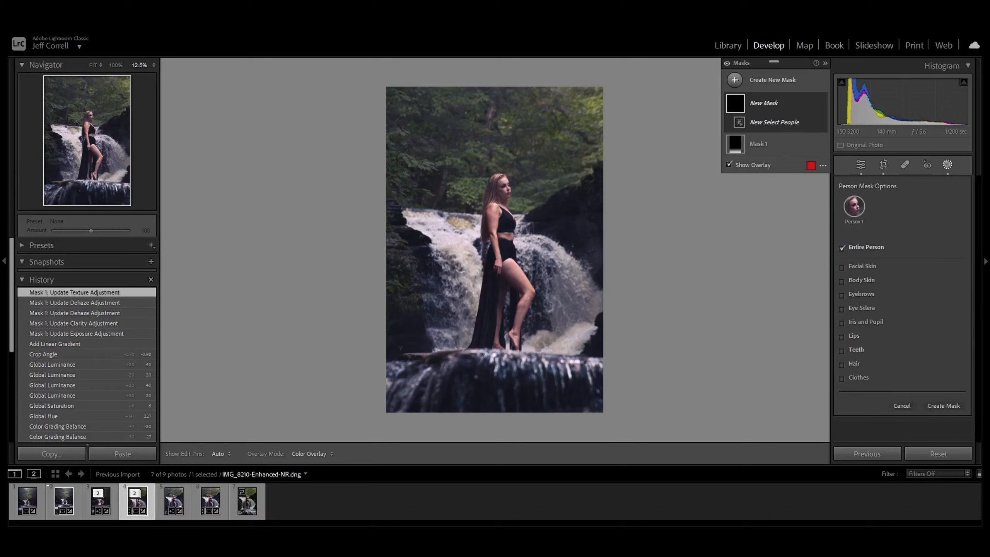
pyautogui.click(943, 406)
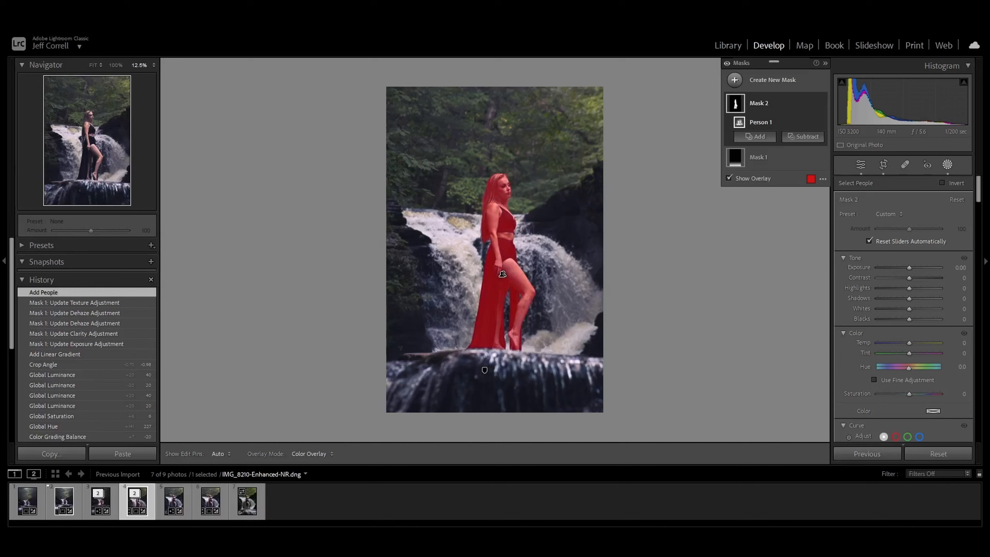
# Hide the overlay, set the person mask's Shadows to 21, Texture to -12 and Clarity to 17, and adjust its Highlights.
pyautogui.press('o')
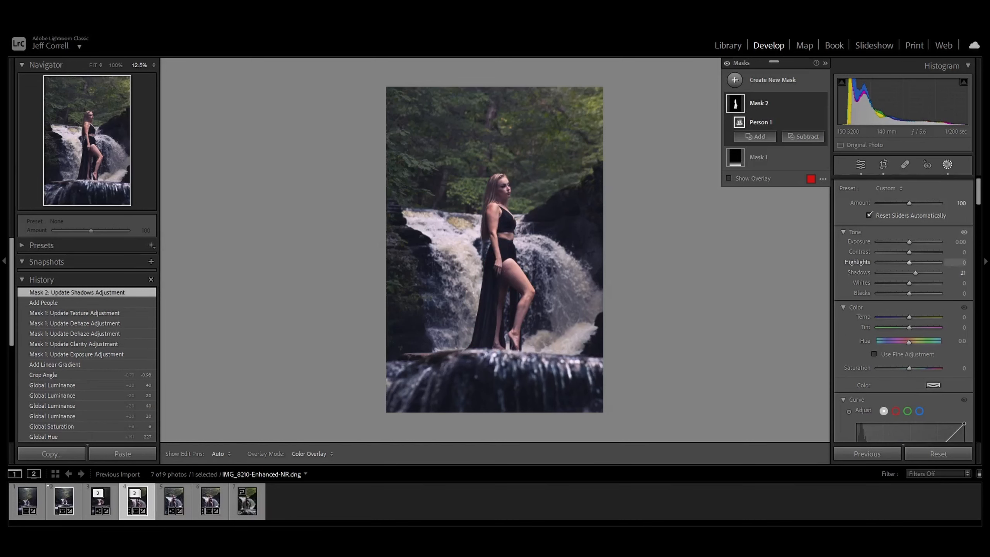
pyautogui.scroll(-3, 903, 311)
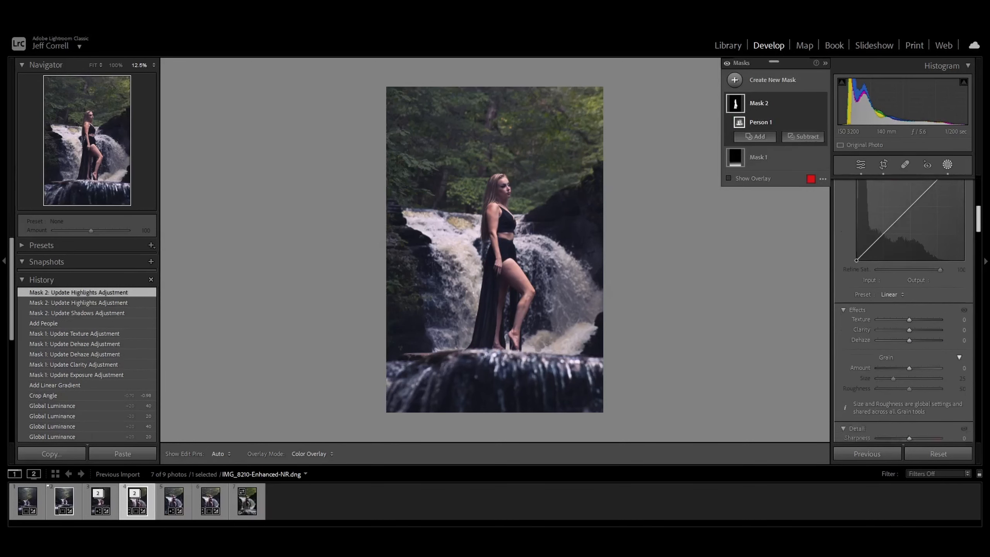
pyautogui.moveTo(909, 284); pyautogui.dragTo(917, 284)
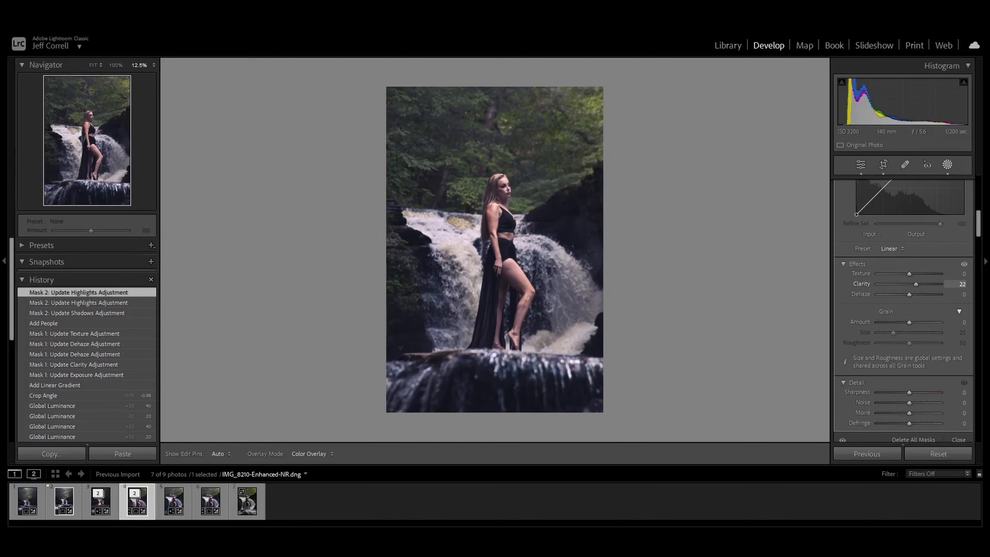
pyautogui.moveTo(916, 284); pyautogui.dragTo(897, 273)
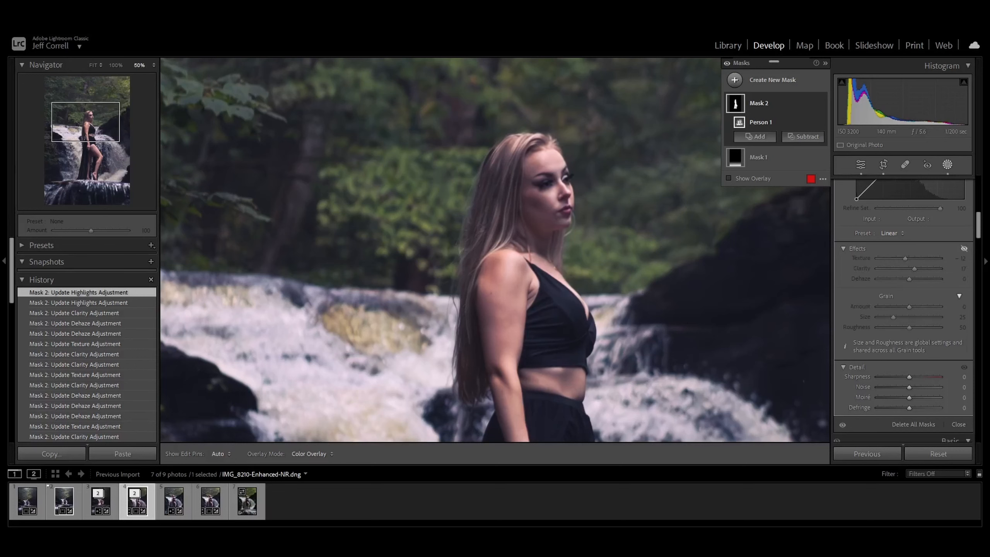
# Compare the woman with and without the person mask's Effects adjustments.
pyautogui.click(964, 248)
pyautogui.click(964, 249)
pyautogui.click(964, 248)
pyautogui.click(964, 248)
pyautogui.click(964, 248)
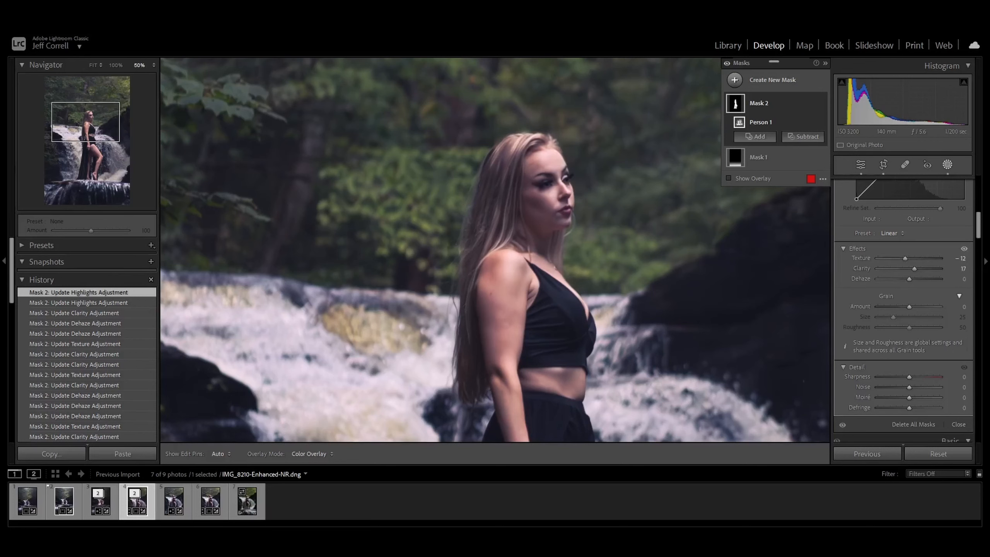
# Try raising the person mask's Clarity to about 42 and return it to 17.
pyautogui.hotkey('ctrl', '-')
pyautogui.hotkey('ctrl', '-')
pyautogui.hotkey('ctrl', '-')
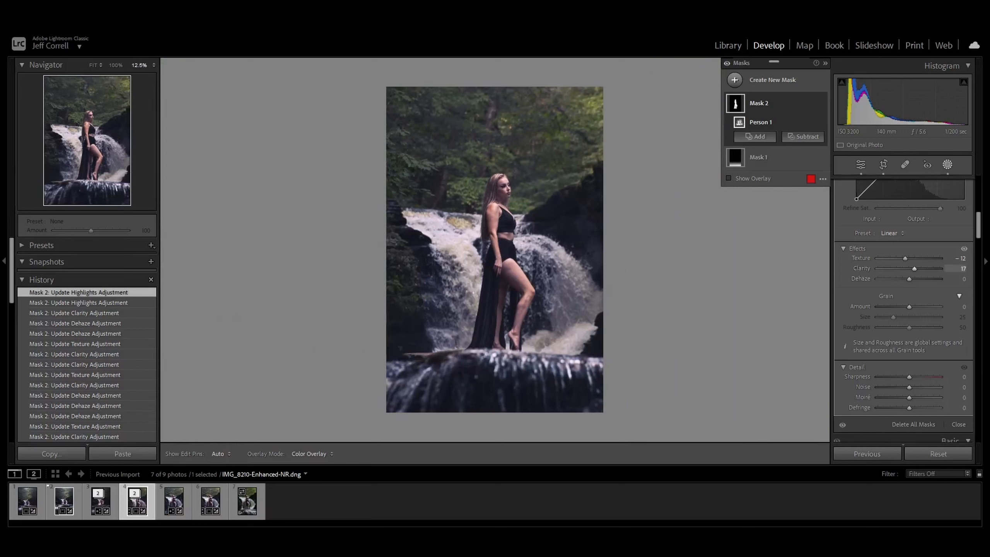
pyautogui.moveTo(914, 268)
pyautogui.mouseDown()
pyautogui.moveTo(940, 269)
pyautogui.moveTo(928, 269)
pyautogui.mouseUp()
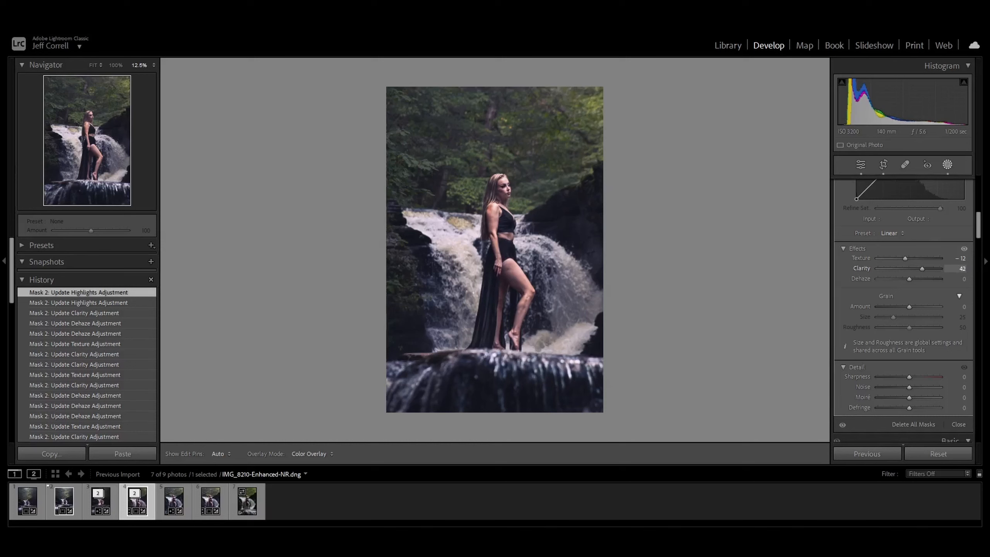
pyautogui.moveTo(918, 269); pyautogui.dragTo(914, 268)
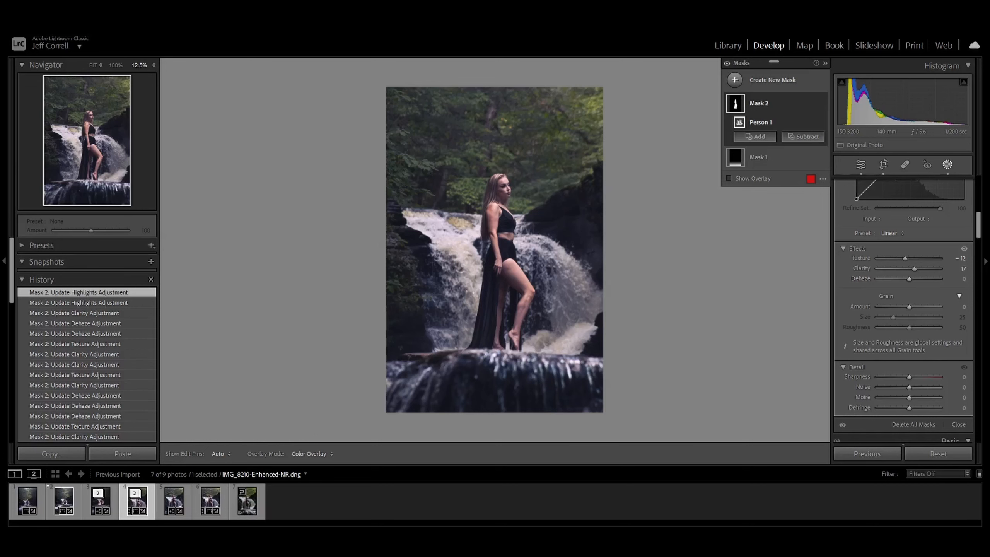
# Add a linear gradient mask from the photo's top edge down to the woman's hips and subtract the entire person from it.
pyautogui.press('m')
pyautogui.moveTo(491, 80); pyautogui.dragTo(492, 248)
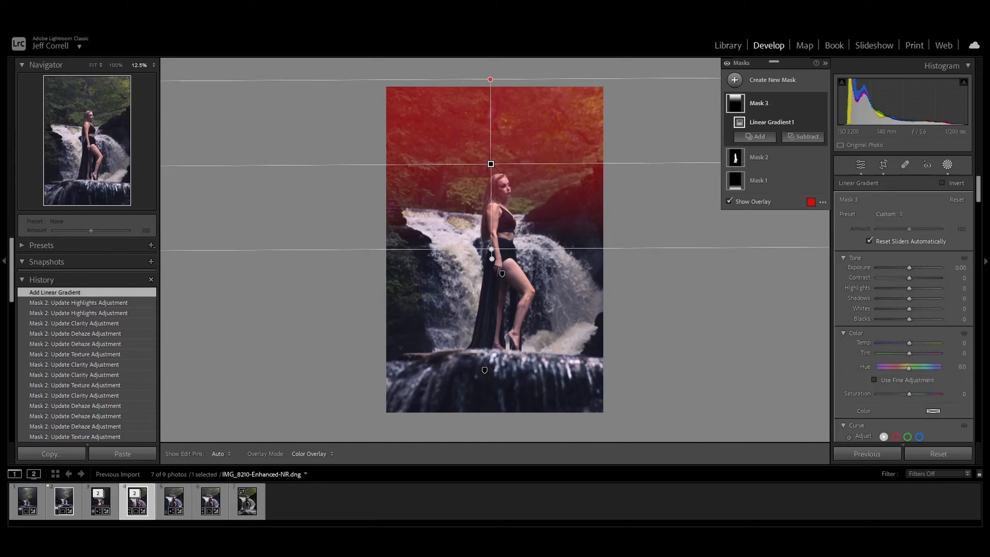
pyautogui.click(803, 136)
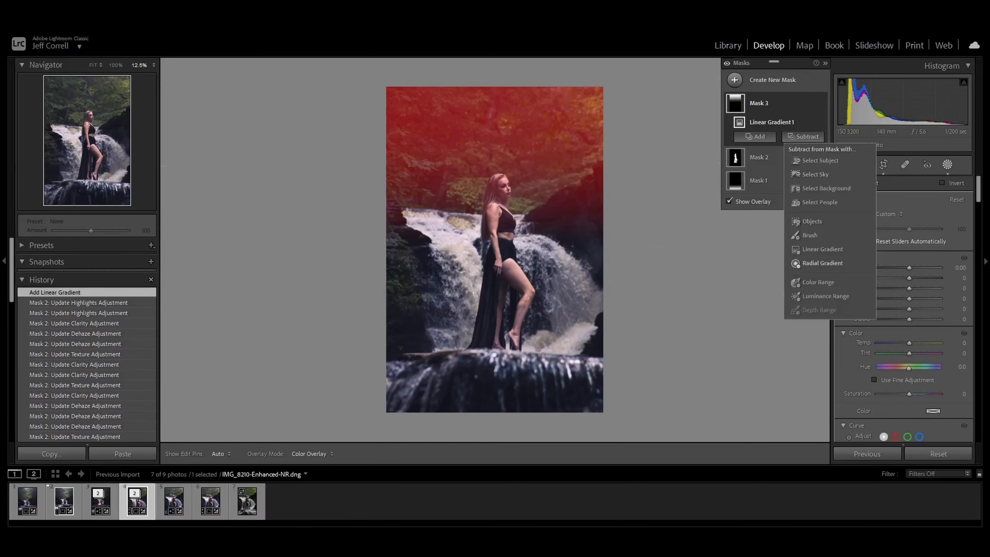
pyautogui.click(815, 202)
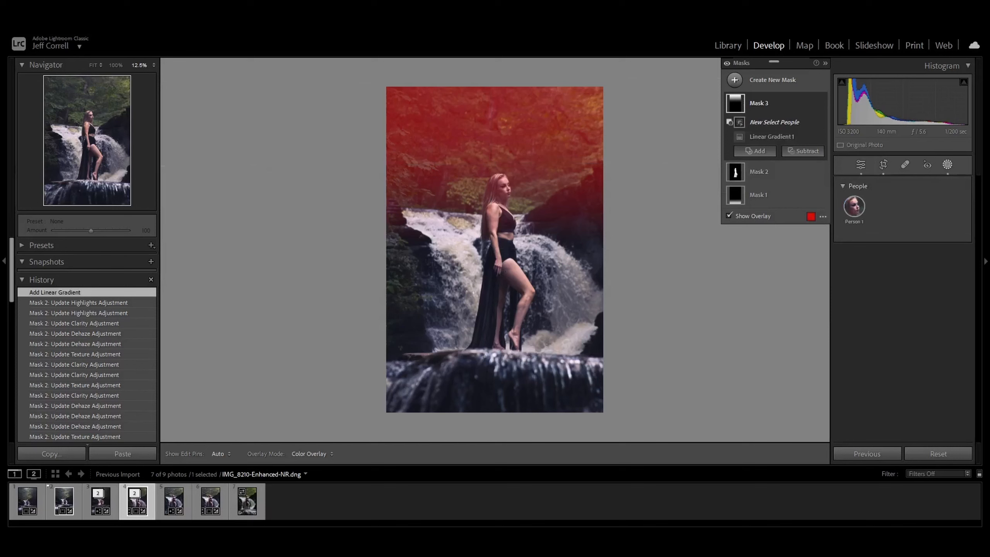
pyautogui.press('Return')
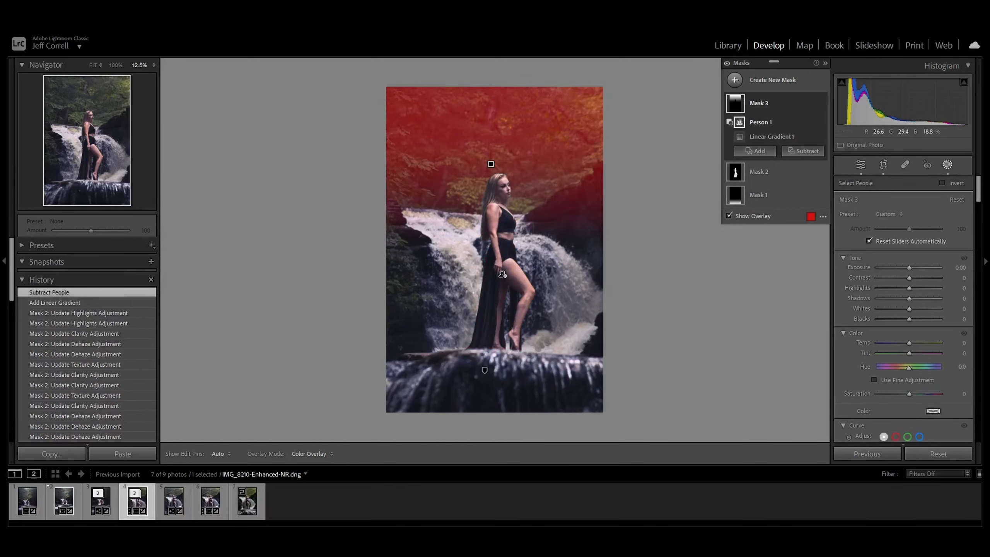
# Hide the mask overlay and set the upper gradient mask's Dehaze to -50.
pyautogui.scroll(-10, 905, 313)
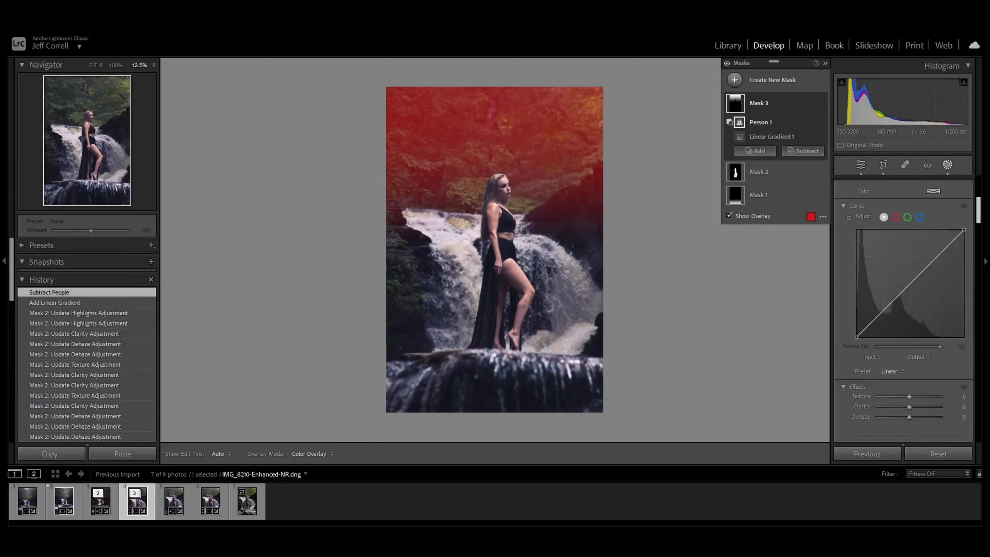
pyautogui.scroll(-1, 955, 312)
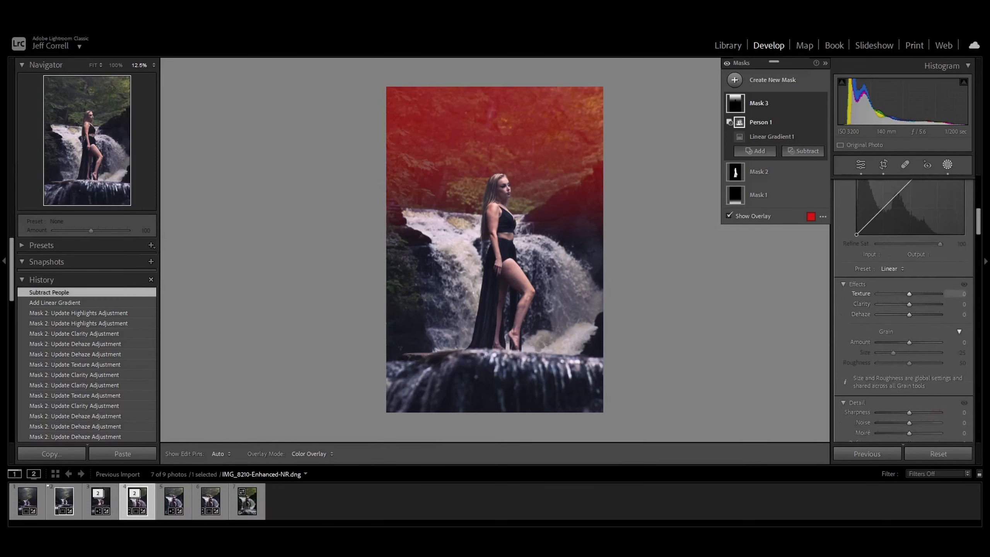
pyautogui.press('o')
pyautogui.moveTo(909, 314); pyautogui.dragTo(895, 315)
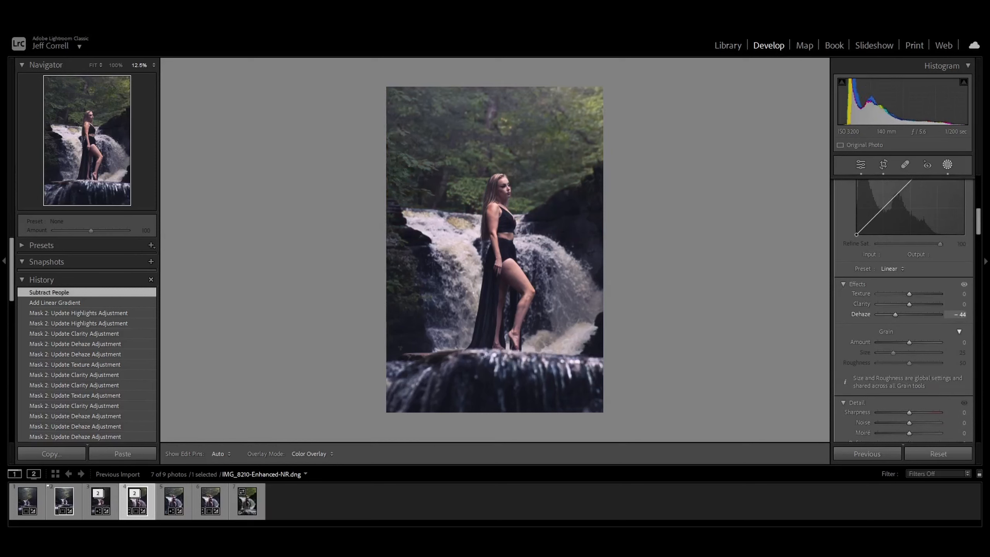
pyautogui.moveTo(895, 315); pyautogui.dragTo(895, 315)
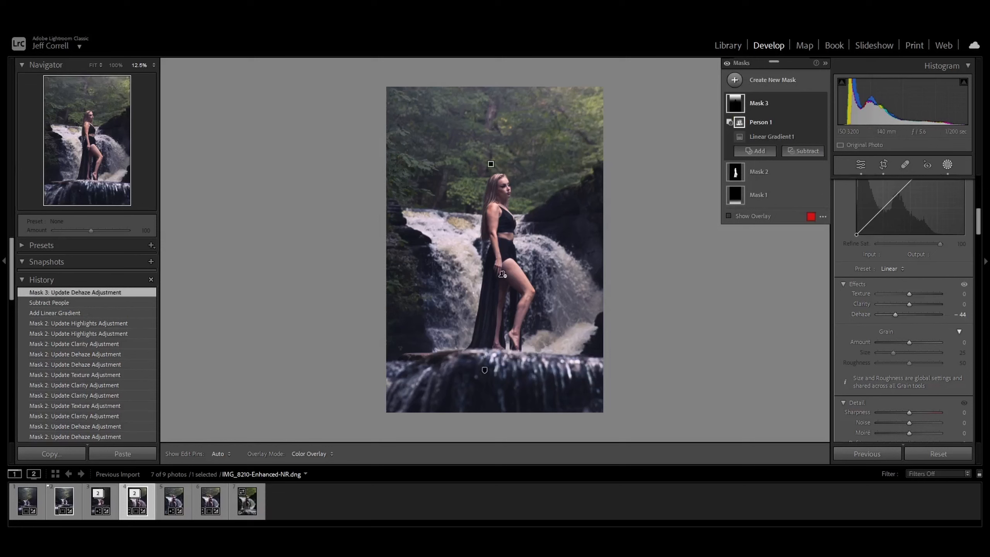
pyautogui.moveTo(896, 315); pyautogui.dragTo(894, 314)
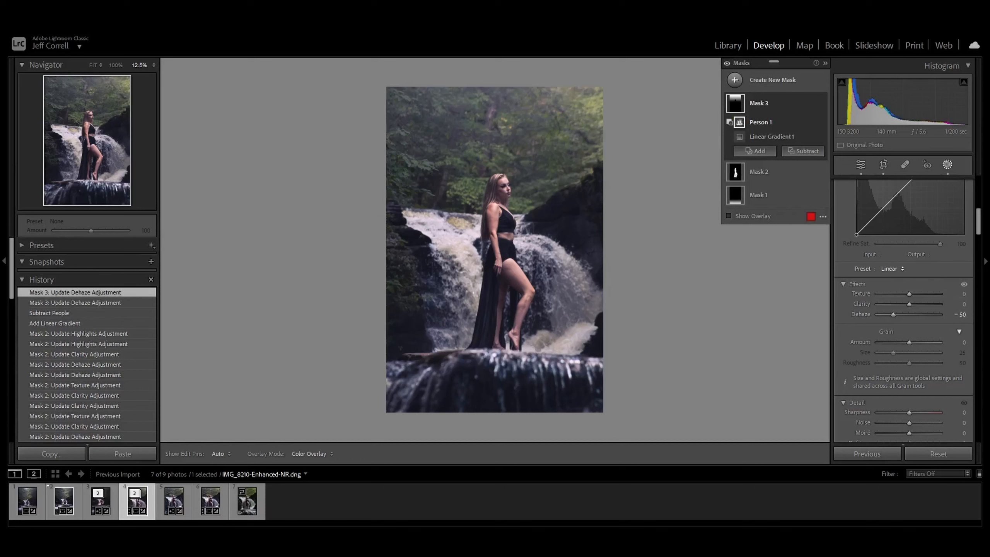
# Set the upper gradient mask's Shadows to -60 and Highlights to -40.
pyautogui.scroll(8, 904, 312)
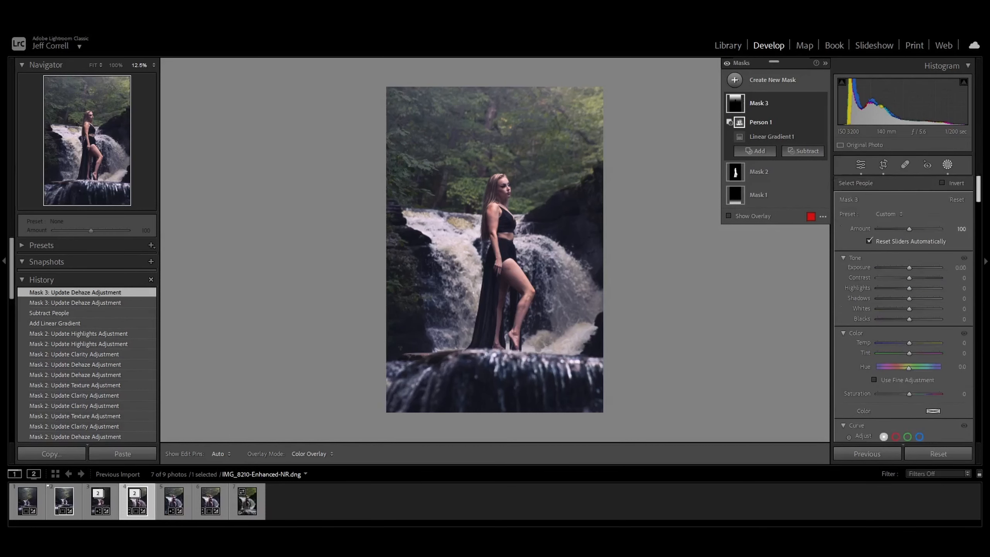
pyautogui.moveTo(909, 298); pyautogui.dragTo(893, 298)
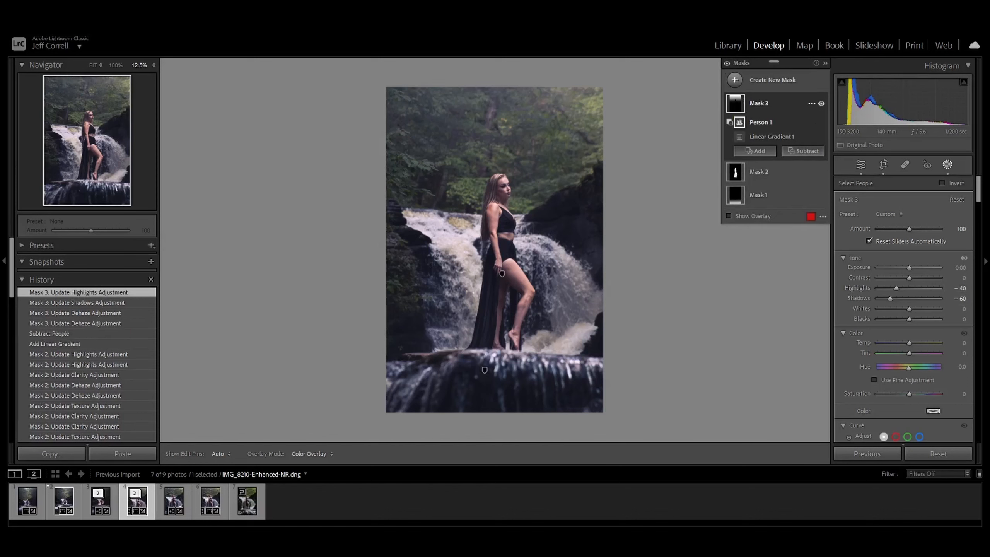
# Compare the photo with the upper gradient mask hidden and shown.
pyautogui.click(822, 103)
pyautogui.click(822, 103)
pyautogui.click(821, 103)
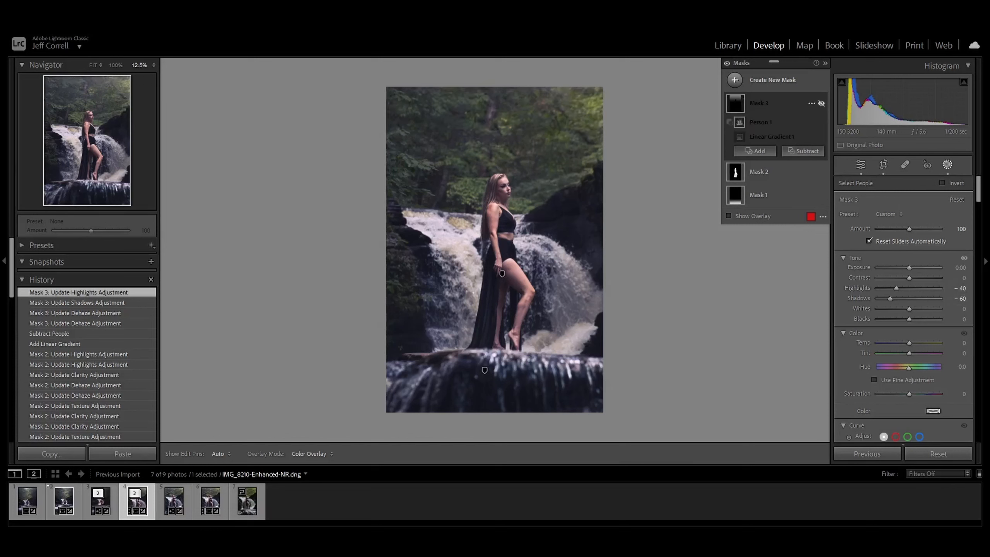
pyautogui.click(821, 103)
pyautogui.click(821, 102)
pyautogui.click(821, 103)
pyautogui.click(821, 103)
pyautogui.click(822, 103)
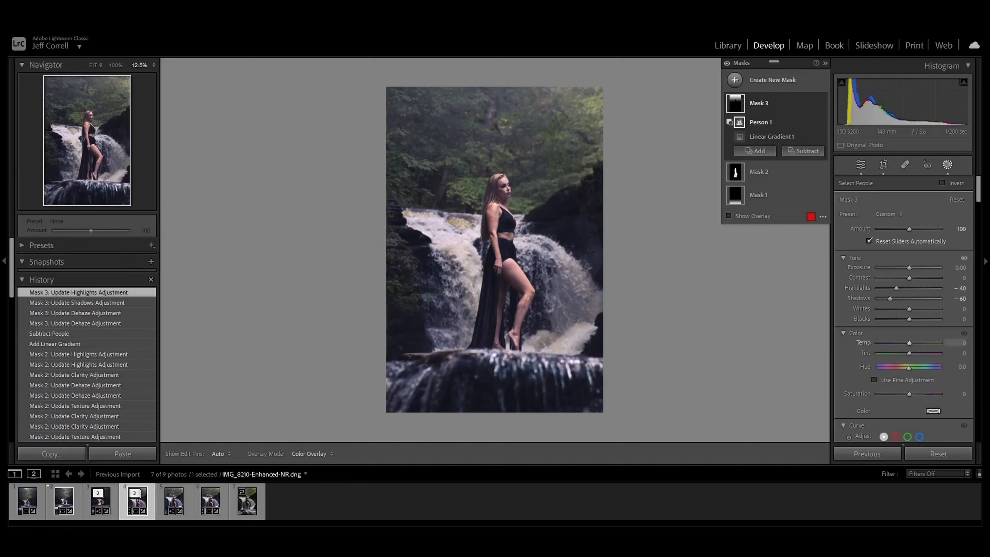
# Set the upper gradient mask's Temp to 15 and compare the photo with that mask hidden and shown.
pyautogui.moveTo(909, 342); pyautogui.dragTo(912, 343)
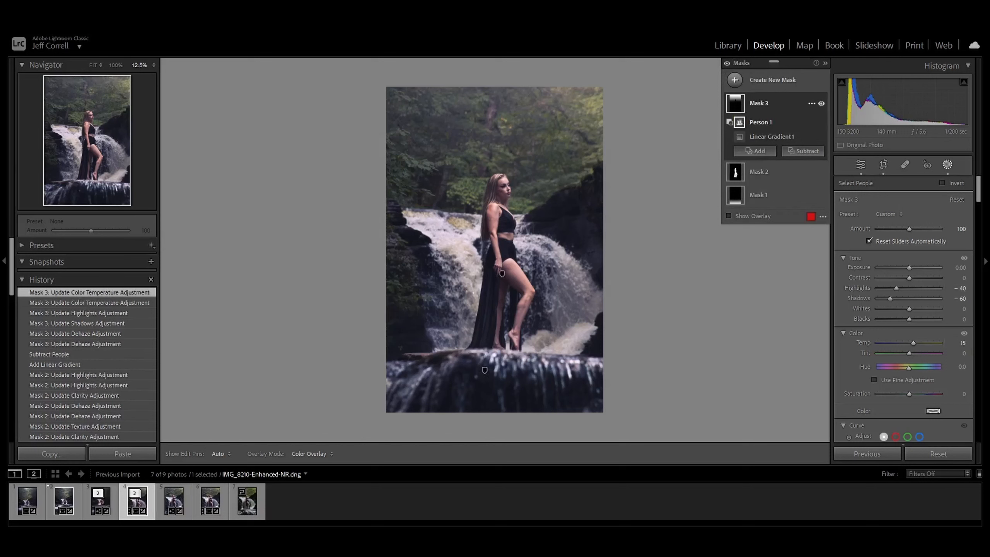
pyautogui.click(821, 102)
pyautogui.click(821, 103)
pyautogui.click(821, 103)
pyautogui.click(821, 103)
pyautogui.click(821, 103)
pyautogui.click(821, 103)
# Start a new brush mask using the 2d Shadows Boost preset.
pyautogui.press('k')
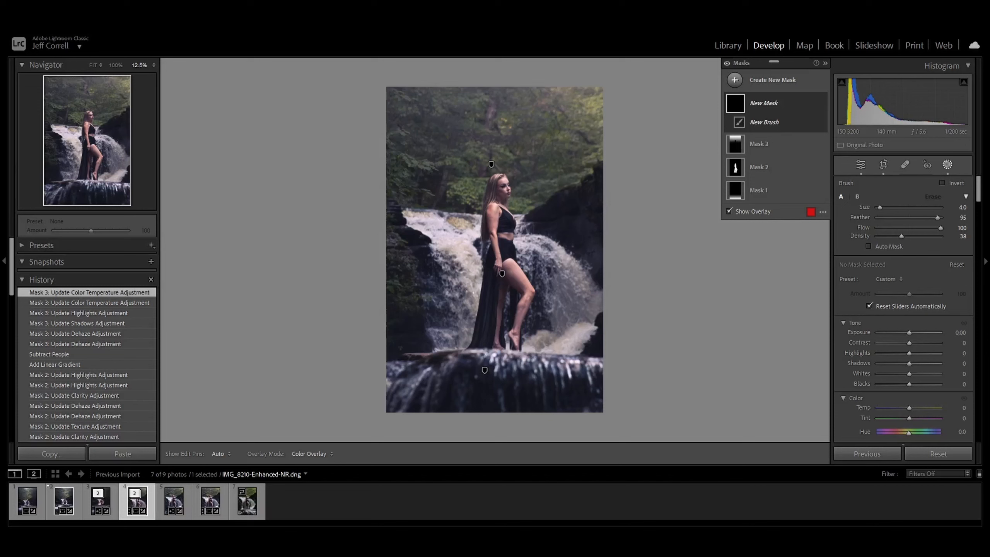
pyautogui.click(888, 279)
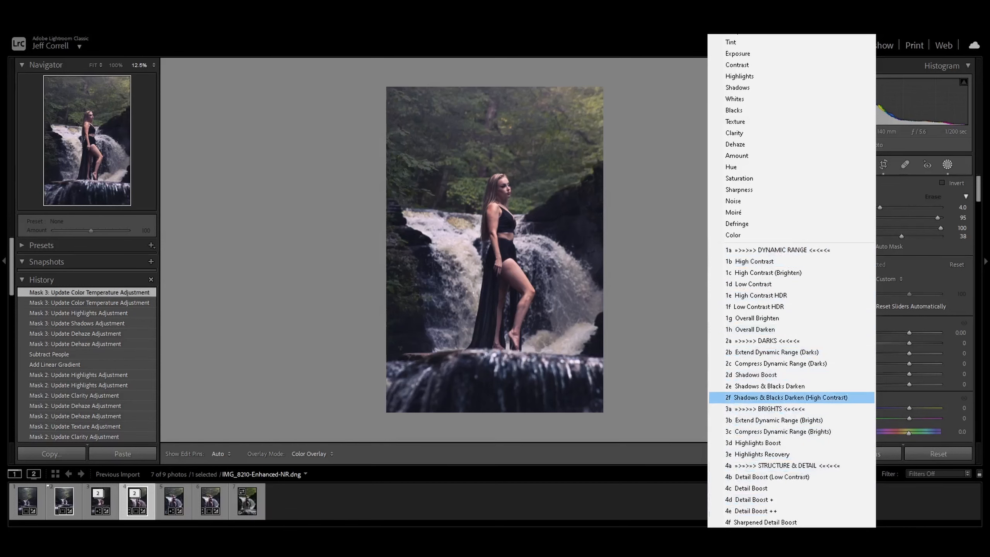
pyautogui.click(755, 374)
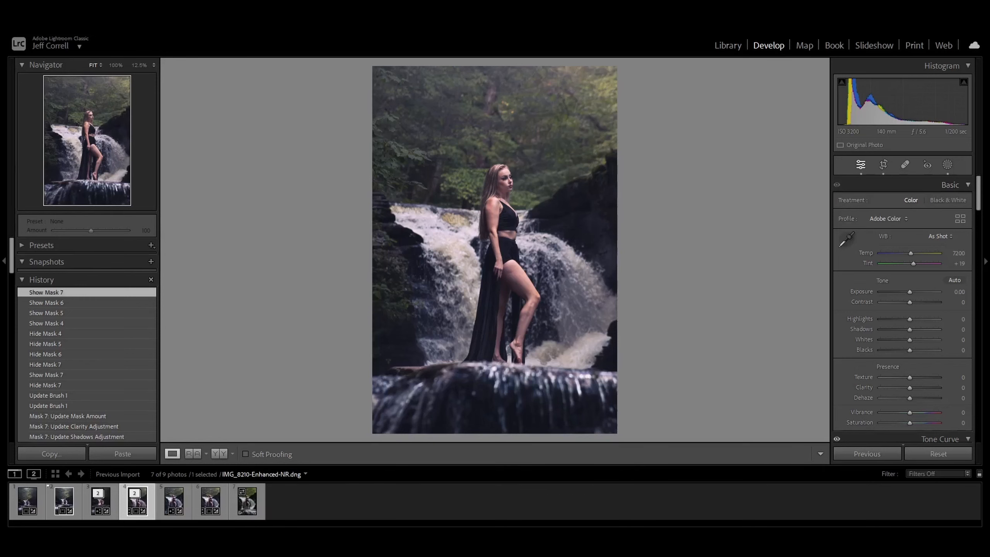
# Add a brush mask with the 3c Compress Dynamic Range preset and paint over the skin of the woman's upper body at Feather 70 and Density 59.
pyautogui.press('k')
pyautogui.hotkey('ctrl', '=')
pyautogui.hotkey('ctrl', '=')
pyautogui.hotkey('ctrl', '=')
pyautogui.hotkey('ctrl', '=')
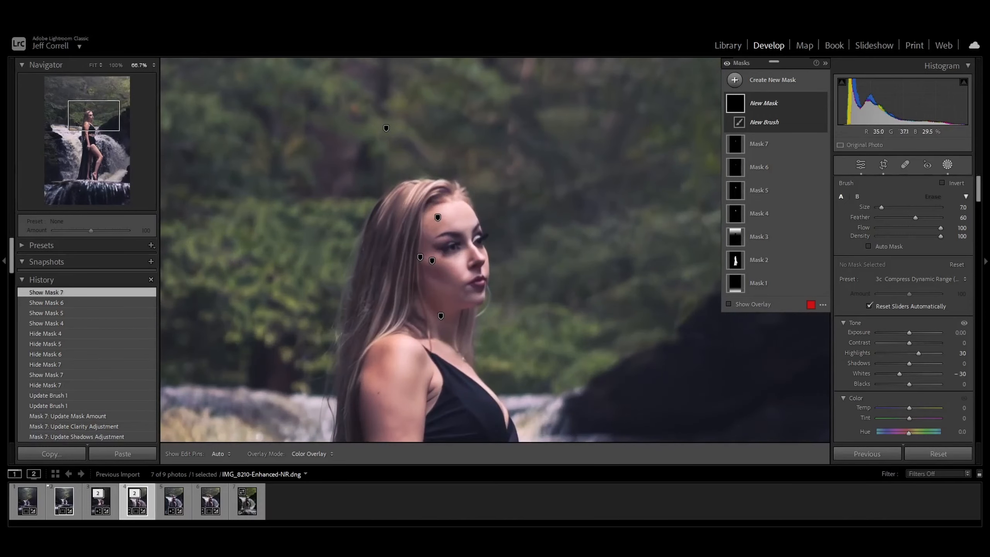
pyautogui.moveTo(93, 115)
pyautogui.mouseDown()
pyautogui.moveTo(96, 154)
pyautogui.moveTo(92, 132)
pyautogui.mouseUp()
pyautogui.moveTo(445, 148)
pyautogui.mouseDown()
pyautogui.moveTo(423, 199)
pyautogui.moveTo(447, 218)
pyautogui.mouseUp()
pyautogui.moveTo(435, 326); pyautogui.dragTo(443, 376)
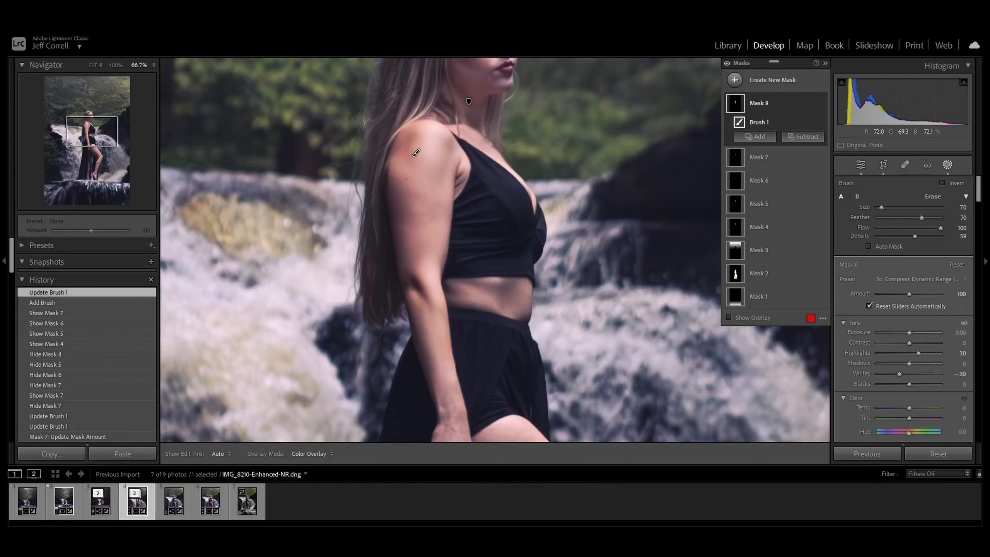
# Continue the dynamic range brush mask over the woman's arm and thigh, and close masking to view the whole photo.
pyautogui.moveTo(416, 153)
pyautogui.mouseDown()
pyautogui.moveTo(413, 132)
pyautogui.moveTo(515, 2)
pyautogui.mouseUp()
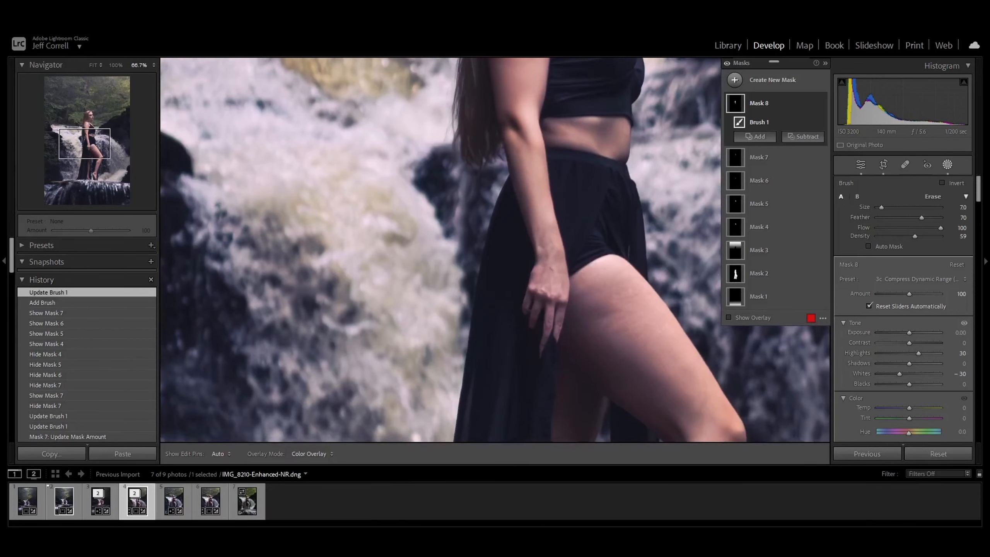
pyautogui.moveTo(569, 337); pyautogui.dragTo(478, 330)
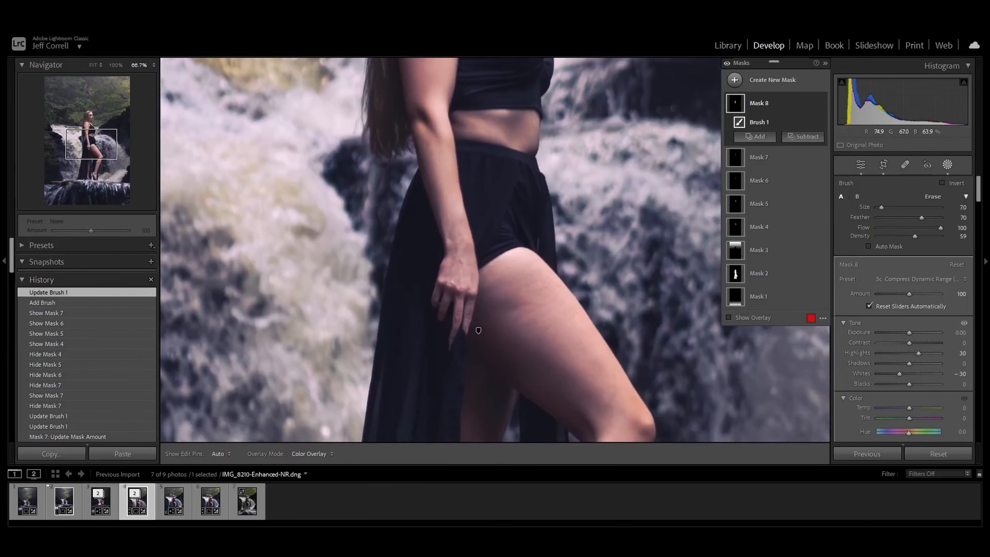
pyautogui.press('h')
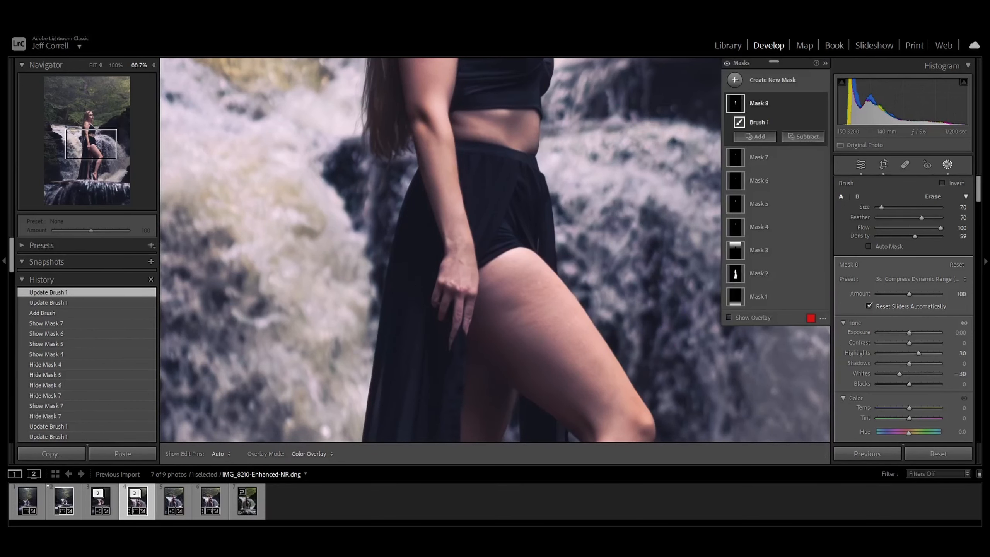
pyautogui.hotkey('ctrl', '-')
pyautogui.hotkey('ctrl', '-')
pyautogui.hotkey('ctrl', '-')
pyautogui.hotkey('shift', 'w')
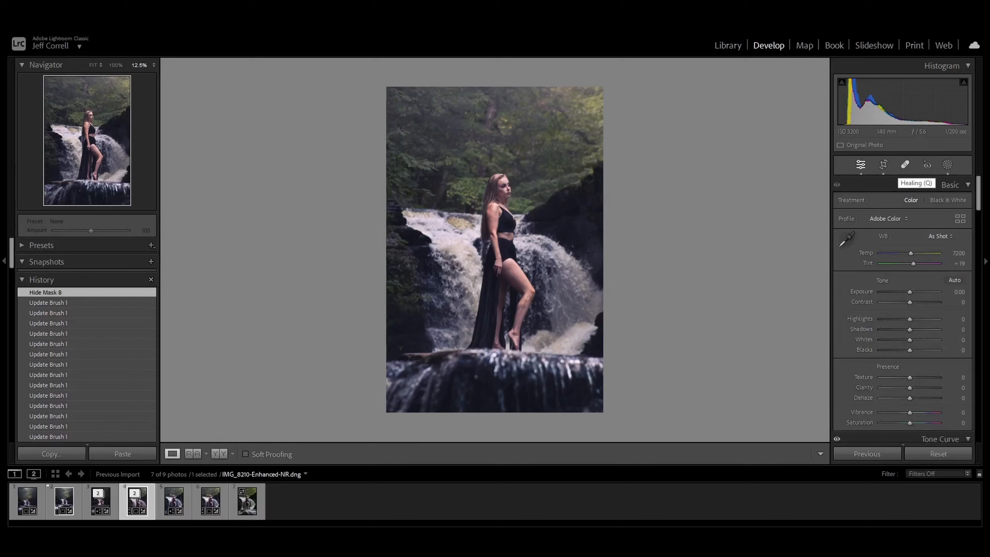
# Add a brush mask with the 2d Shadows Boost preset and paint the shaded thigh beside the woman's hand with a size 9 brush.
pyautogui.click(947, 164)
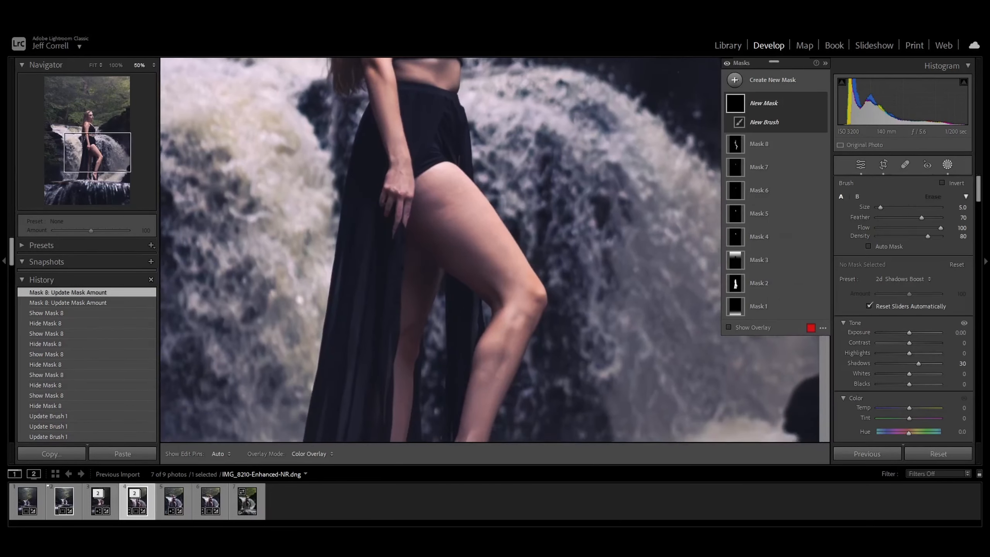
pyautogui.hotkey('ctrl', '=')
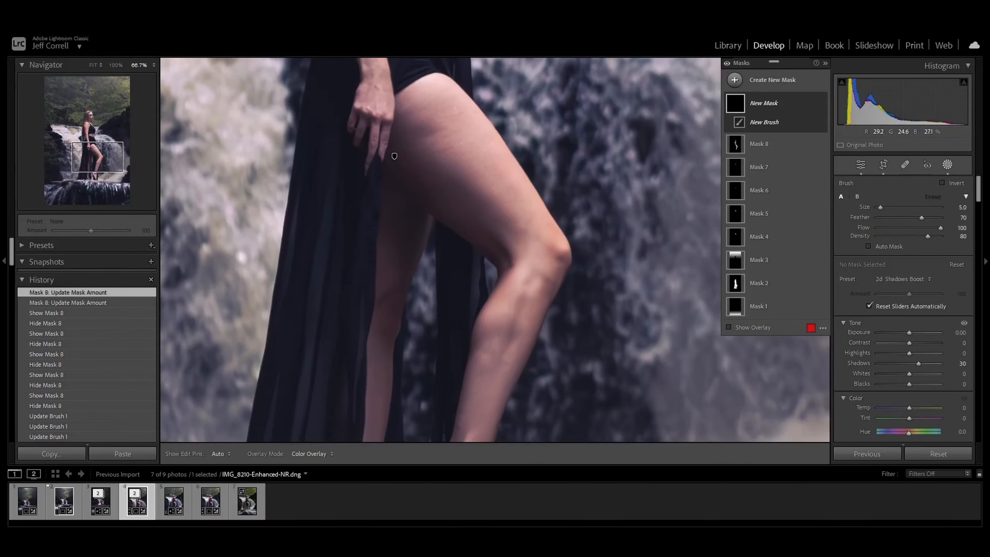
pyautogui.press(']')
pyautogui.press(']')
pyautogui.press(']')
pyautogui.press(']')
pyautogui.press('h')
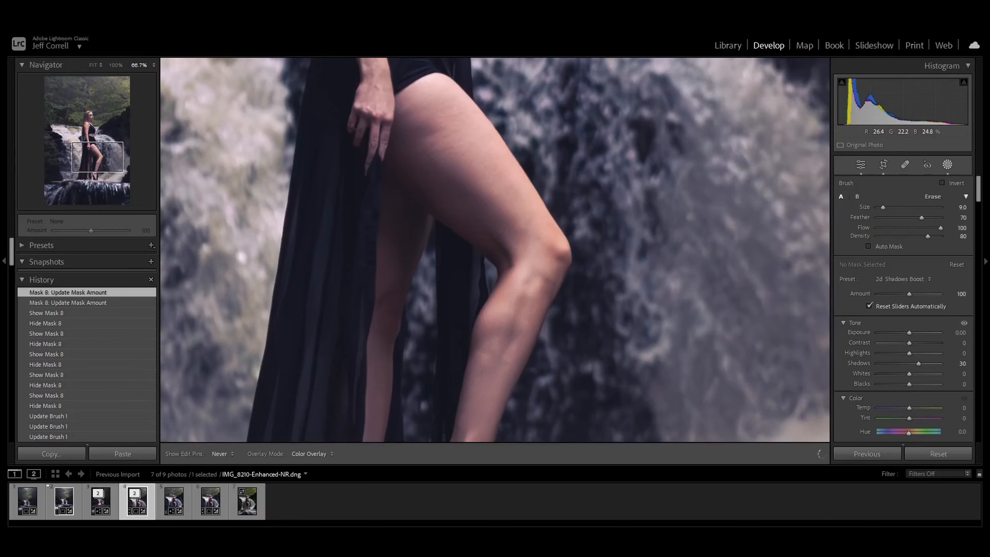
pyautogui.press('h')
pyautogui.click(394, 155)
pyautogui.press('h')
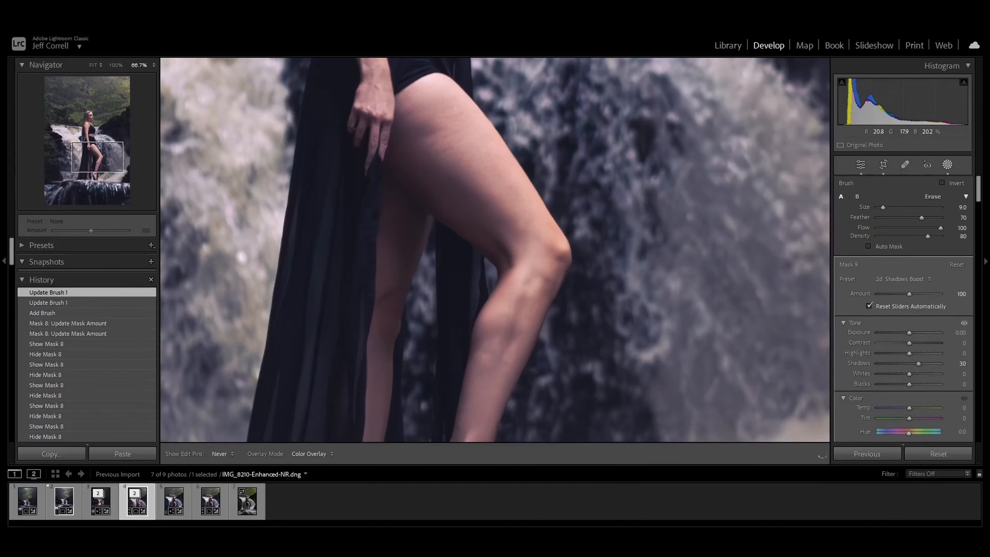
pyautogui.press('h')
# Reduce the brush size, extend the shadow-boost mask over the woman's upper arm, and show the mask on the full photo.
pyautogui.moveTo(496, 155); pyautogui.dragTo(526, 421)
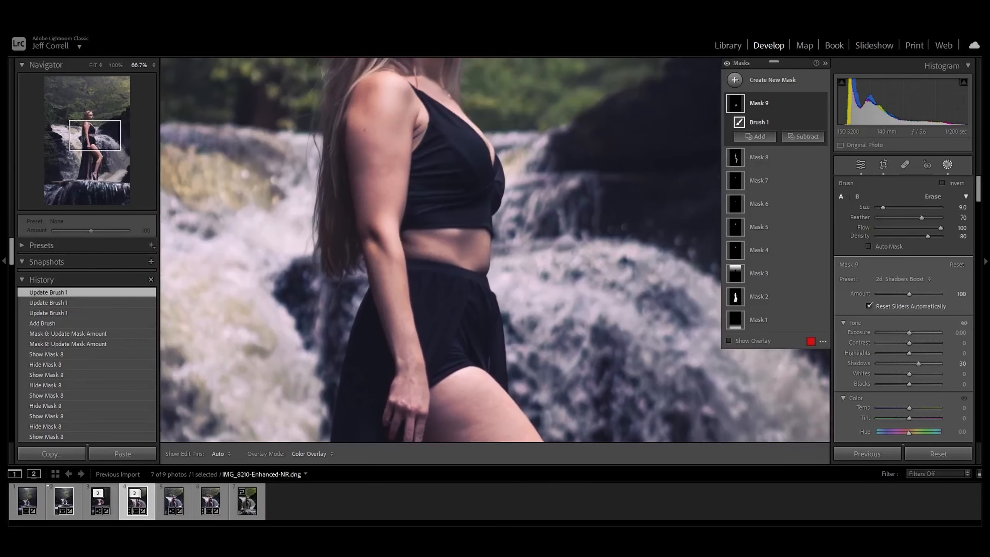
pyautogui.press('[')
pyautogui.press('[')
pyautogui.press('[')
pyautogui.click(375, 104)
pyautogui.press('h')
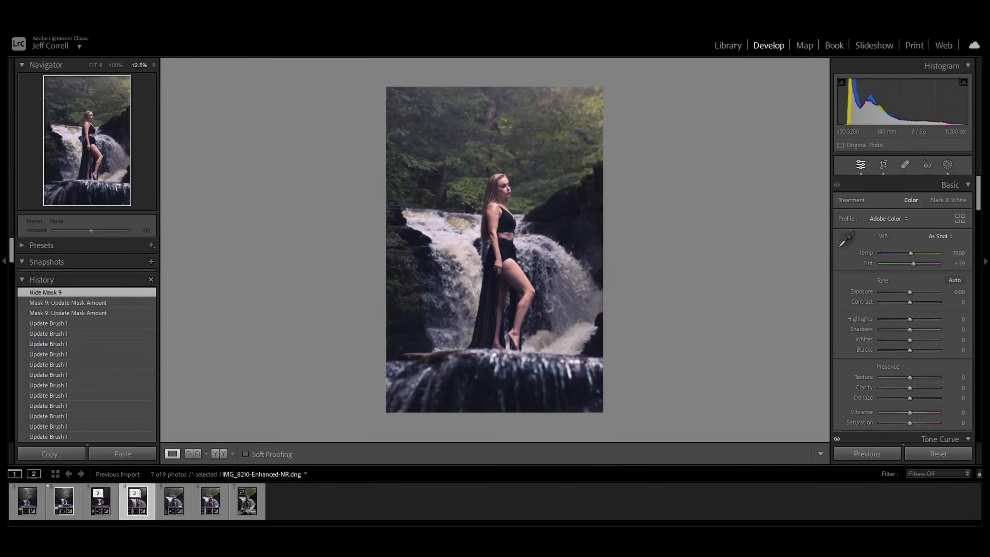
pyautogui.hotkey('ctrl', 'y')
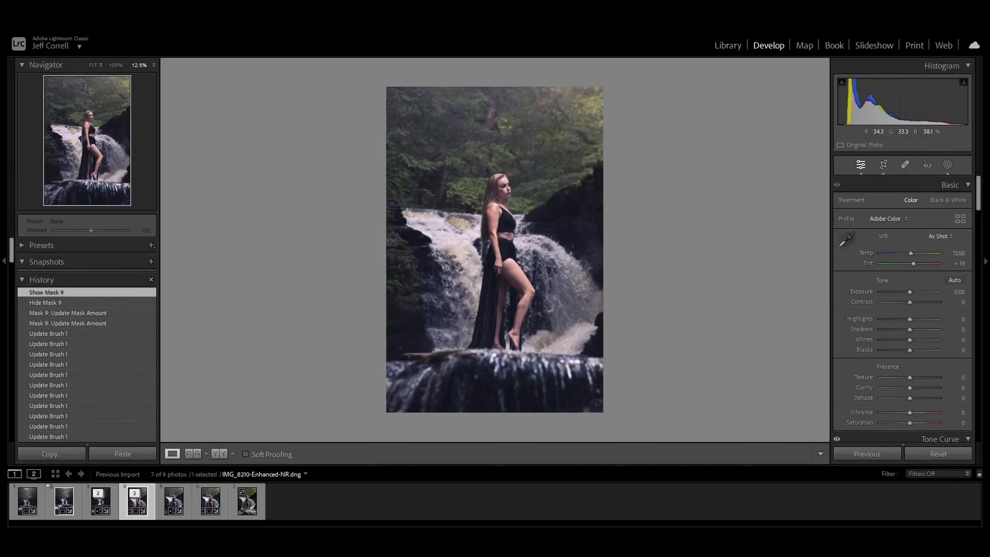
# Add a brush mask and paint over the yellow rock patch in the waterfall behind the woman.
pyautogui.click(437, 224)
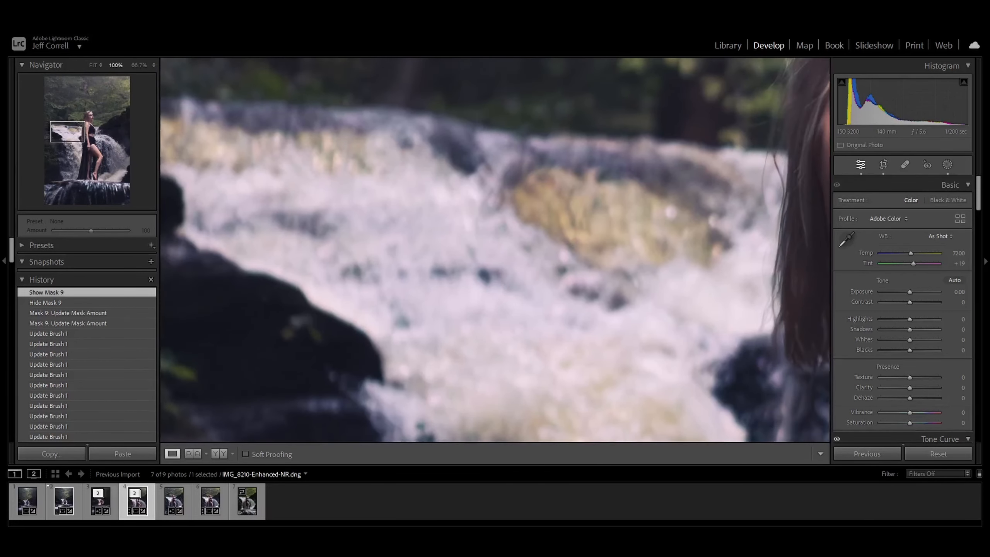
pyautogui.moveTo(495, 249); pyautogui.dragTo(489, 253)
pyautogui.click(947, 164)
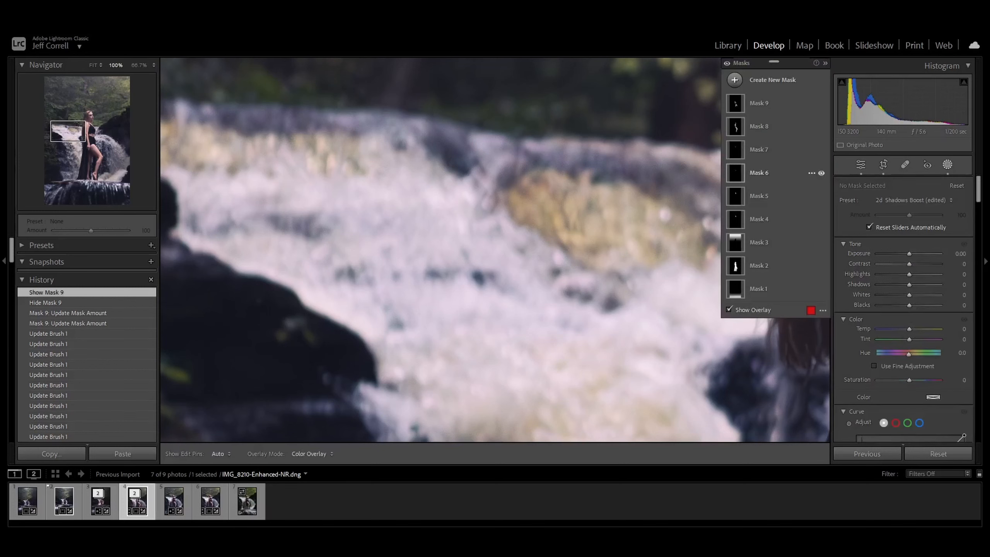
pyautogui.press('k')
pyautogui.moveTo(585, 249); pyautogui.dragTo(406, 200)
pyautogui.moveTo(361, 130)
pyautogui.mouseDown()
pyautogui.moveTo(393, 211)
pyautogui.moveTo(500, 226)
pyautogui.moveTo(544, 291)
pyautogui.moveTo(518, 273)
pyautogui.moveTo(478, 305)
pyautogui.moveTo(444, 296)
pyautogui.moveTo(364, 224)
pyautogui.moveTo(441, 254)
pyautogui.moveTo(503, 257)
pyautogui.mouseUp()
pyautogui.scroll(-2, 393, 211)
pyautogui.click(393, 211)
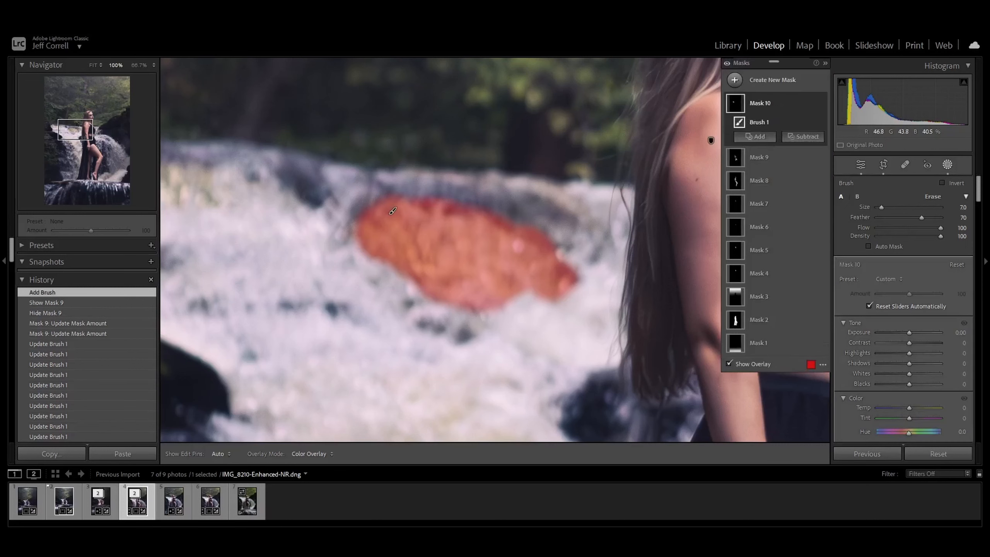
pyautogui.moveTo(392, 212); pyautogui.dragTo(377, 228)
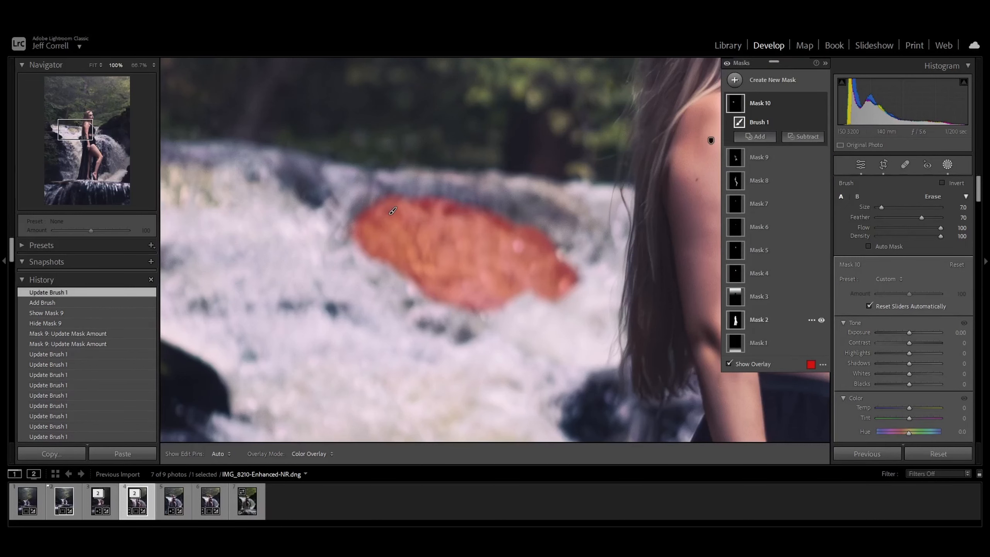
# Hide the mask overlay and set the rock mask's Temp to -17, Whites to 14 and Exposure to 0.17.
pyautogui.press('o')
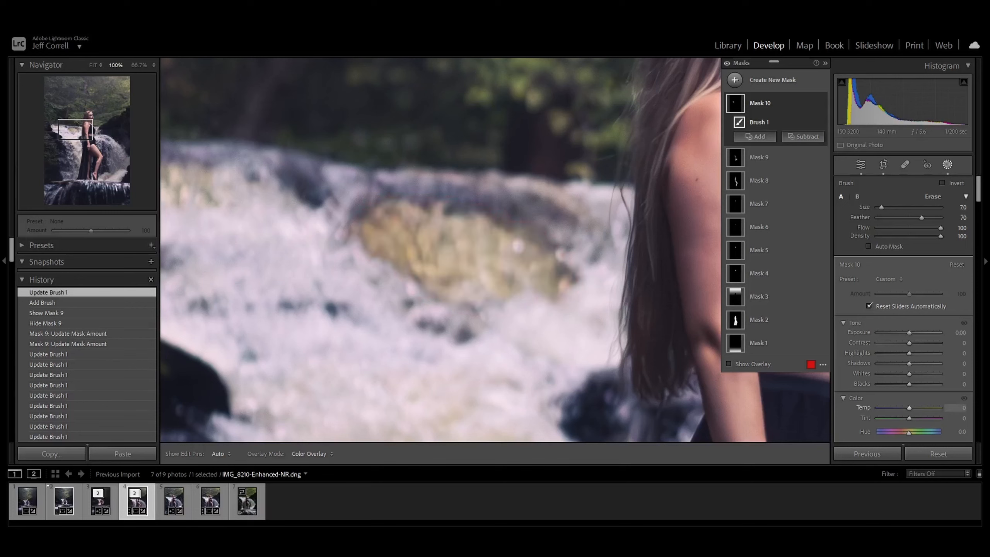
pyautogui.moveTo(909, 408); pyautogui.dragTo(904, 407)
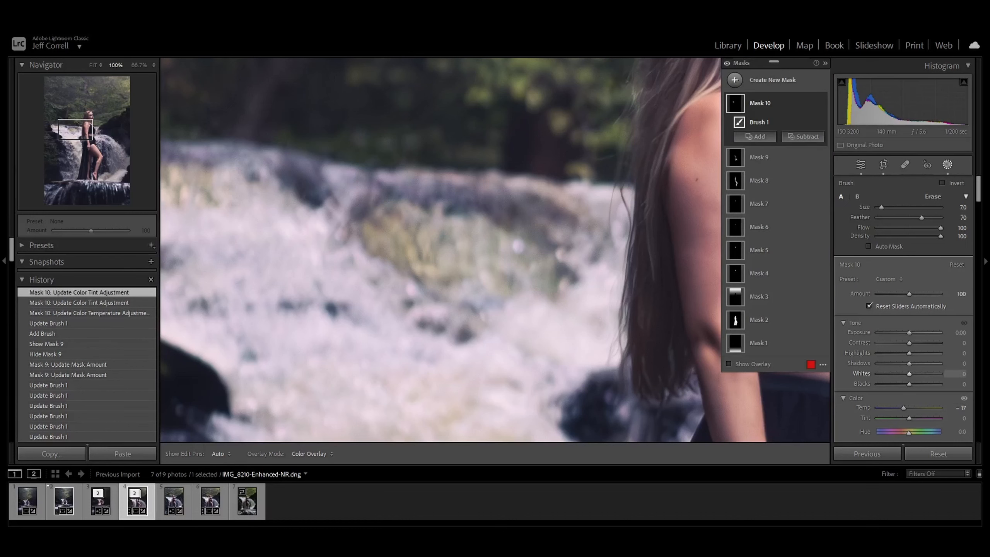
pyautogui.moveTo(909, 374); pyautogui.dragTo(913, 374)
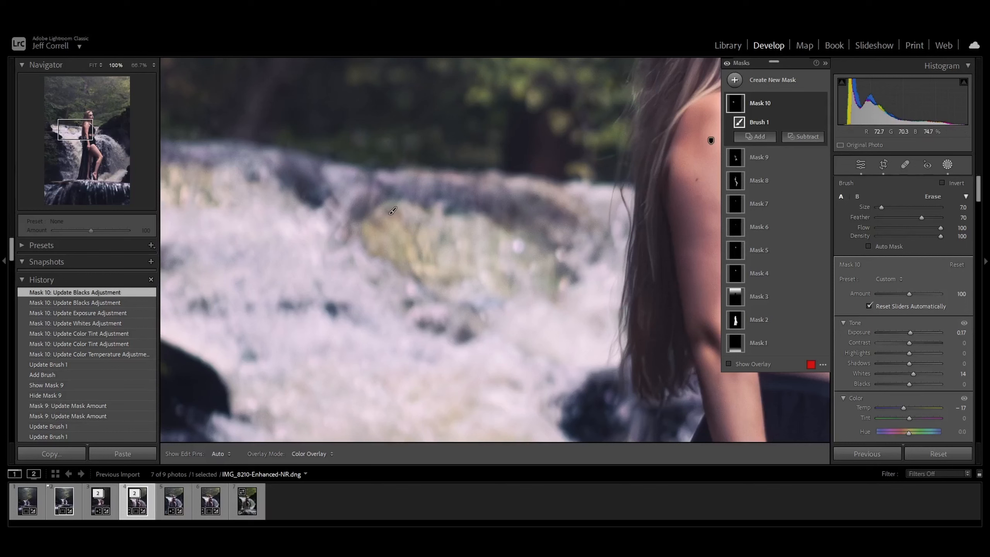
# Add another brush mask and paint over the remaining yellow on the waterfall rock with a larger brush.
pyautogui.click(735, 80)
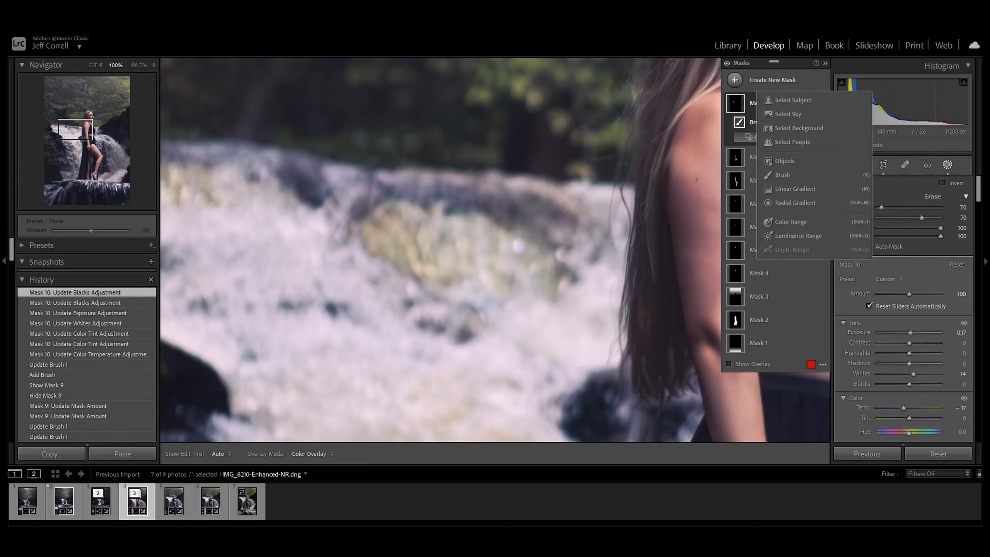
pyautogui.click(782, 175)
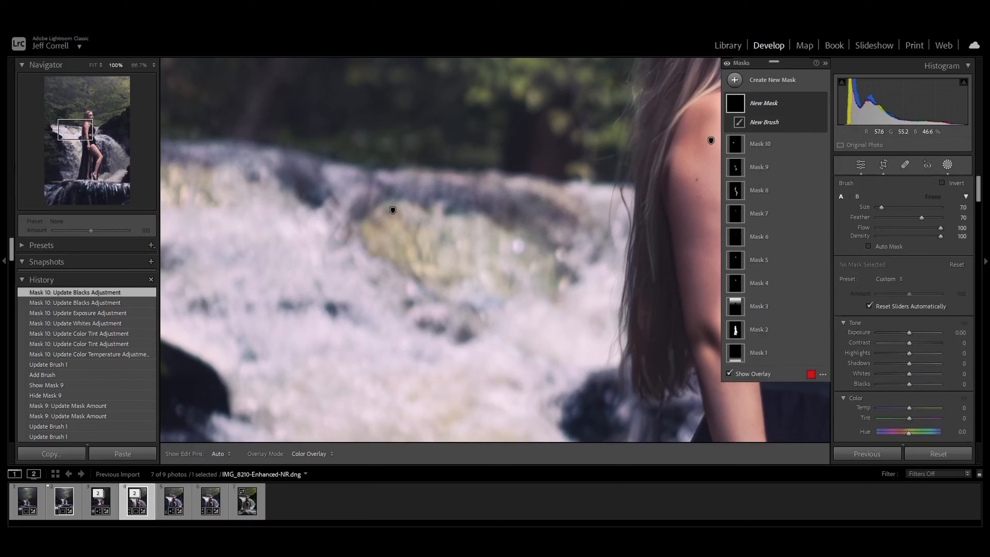
pyautogui.press(']')
pyautogui.moveTo(373, 232)
pyautogui.mouseDown()
pyautogui.moveTo(429, 283)
pyautogui.moveTo(433, 265)
pyautogui.moveTo(380, 216)
pyautogui.moveTo(384, 206)
pyautogui.moveTo(419, 218)
pyautogui.moveTo(433, 244)
pyautogui.mouseUp()
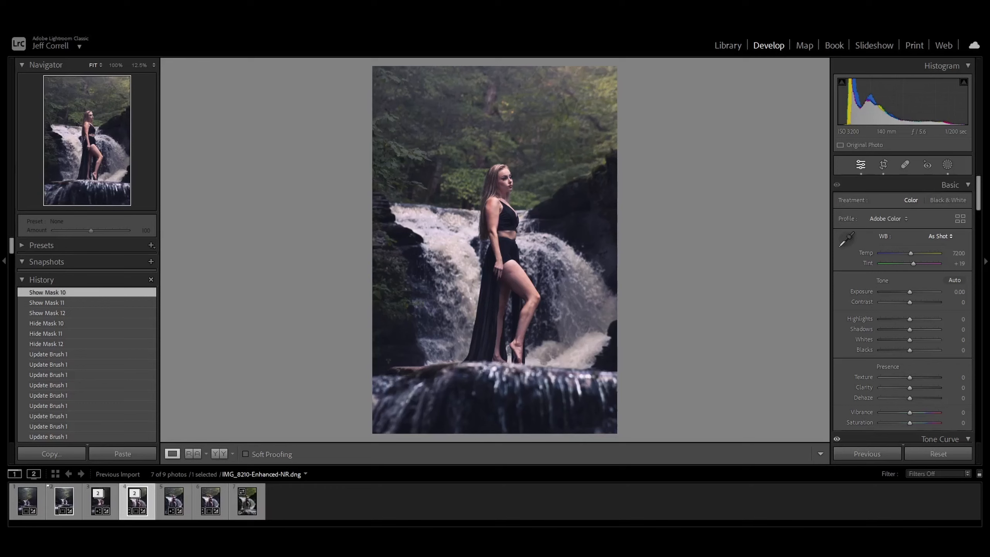
# Add a brush mask with the 4d Detail Boost + preset at Density 100 and paint the white water beside the woman's feet.
pyautogui.press('k')
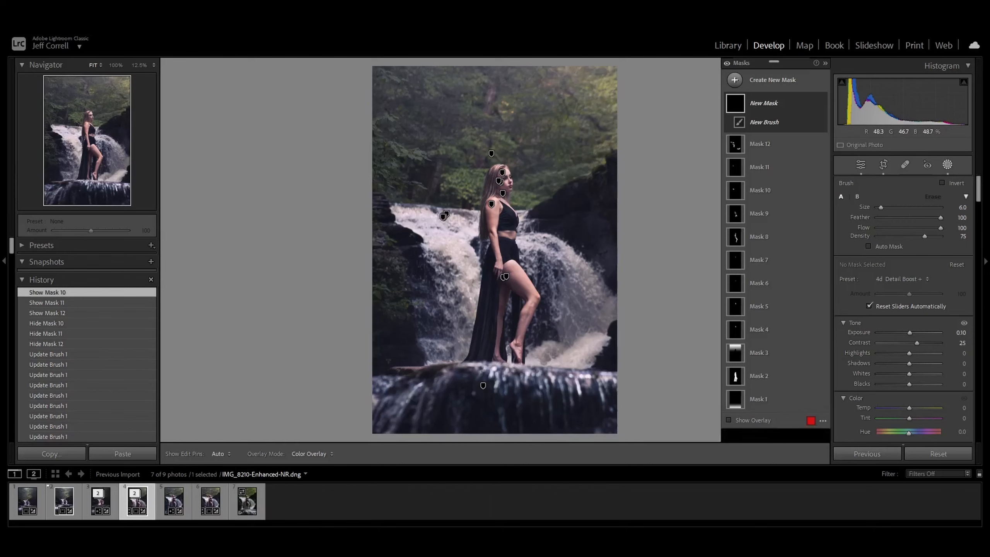
pyautogui.press('h')
pyautogui.moveTo(553, 349); pyautogui.dragTo(585, 339)
pyautogui.moveTo(925, 236); pyautogui.dragTo(943, 236)
pyautogui.press('h')
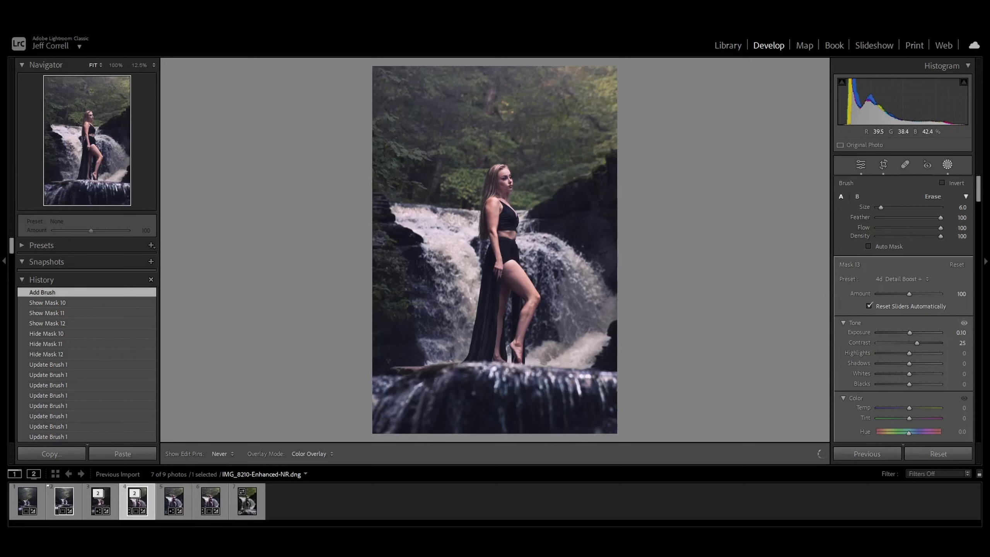
# Paint the detail-boost mask over the falls behind the woman's back, reduce the brush size to 4, and hide the mask for comparison.
pyautogui.press('h')
pyautogui.press('h')
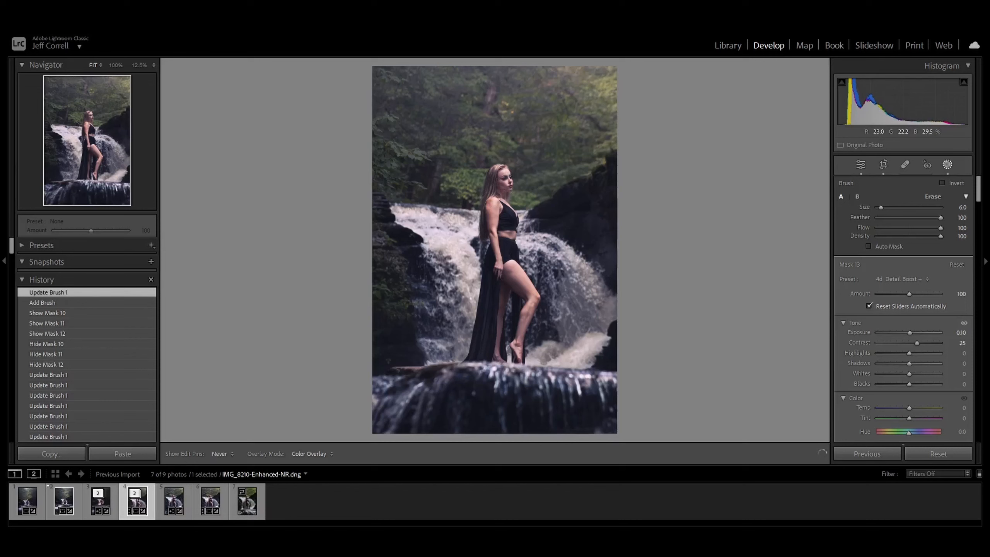
pyautogui.click(445, 216)
pyautogui.press('[')
pyautogui.press('[')
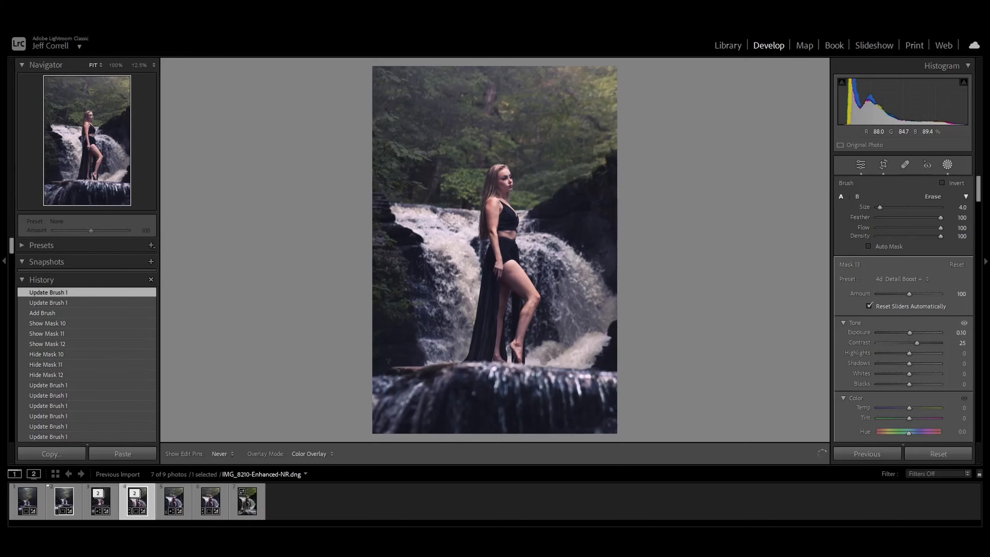
pyautogui.press('h')
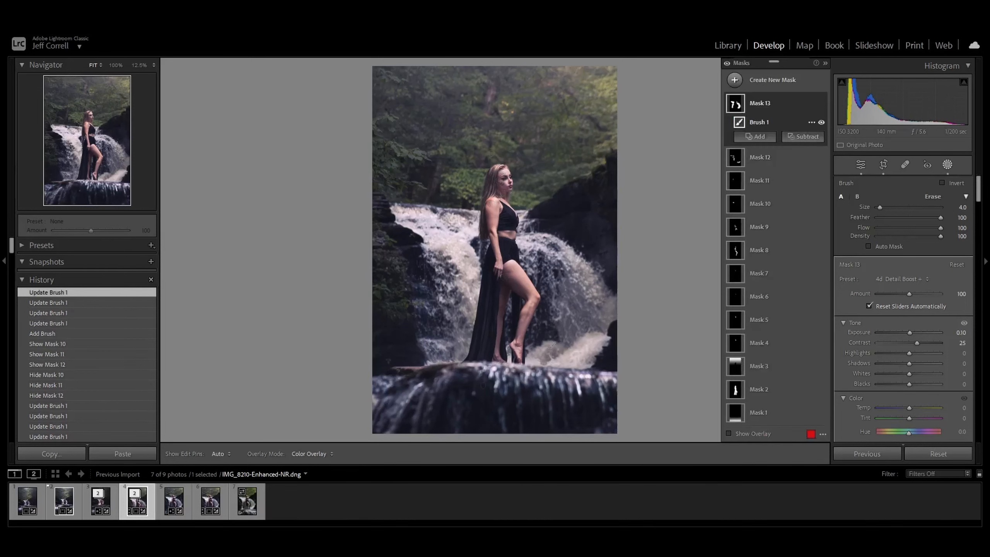
pyautogui.click(821, 103)
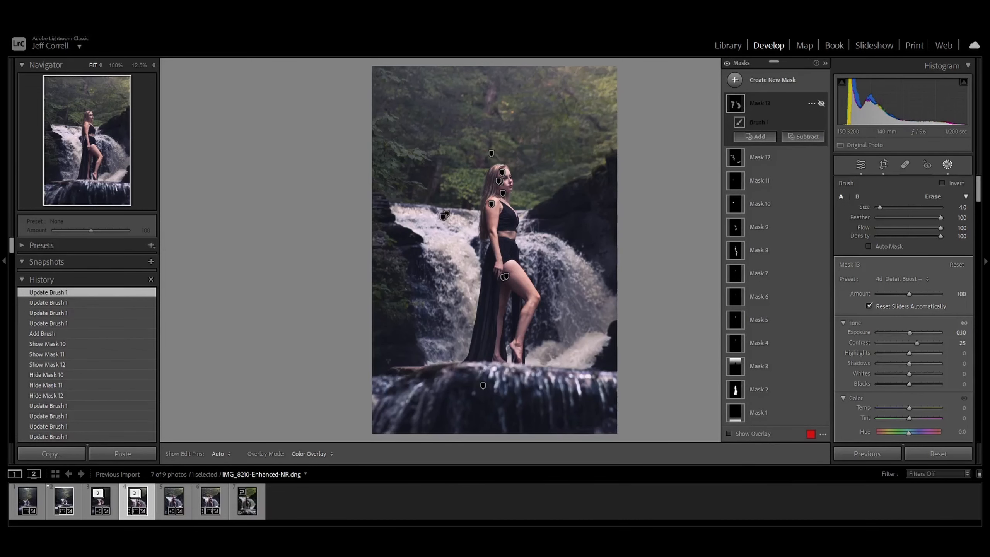
# Compare the water with the detail-boost mask off and on, and add another brush stroke to that mask.
pyautogui.click(821, 103)
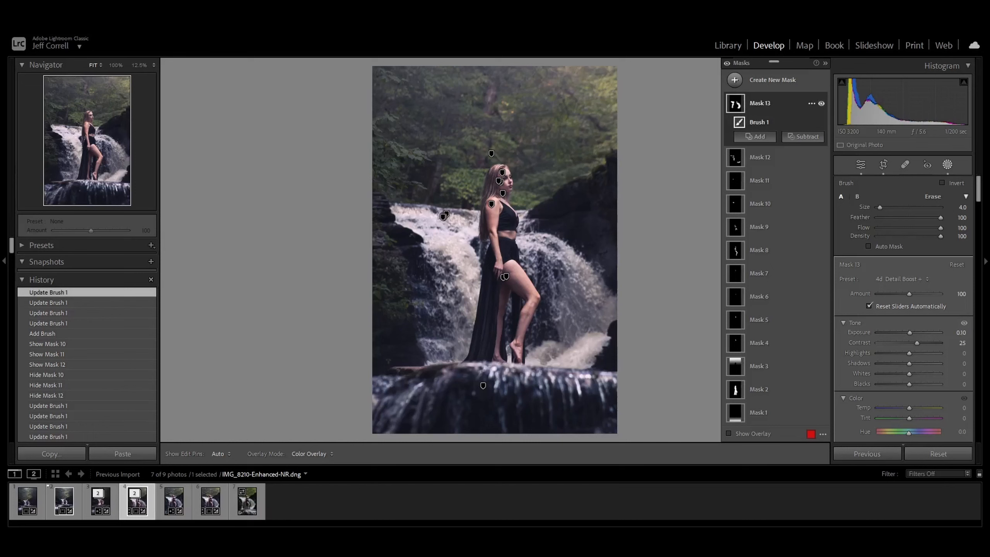
pyautogui.click(822, 103)
pyautogui.click(821, 103)
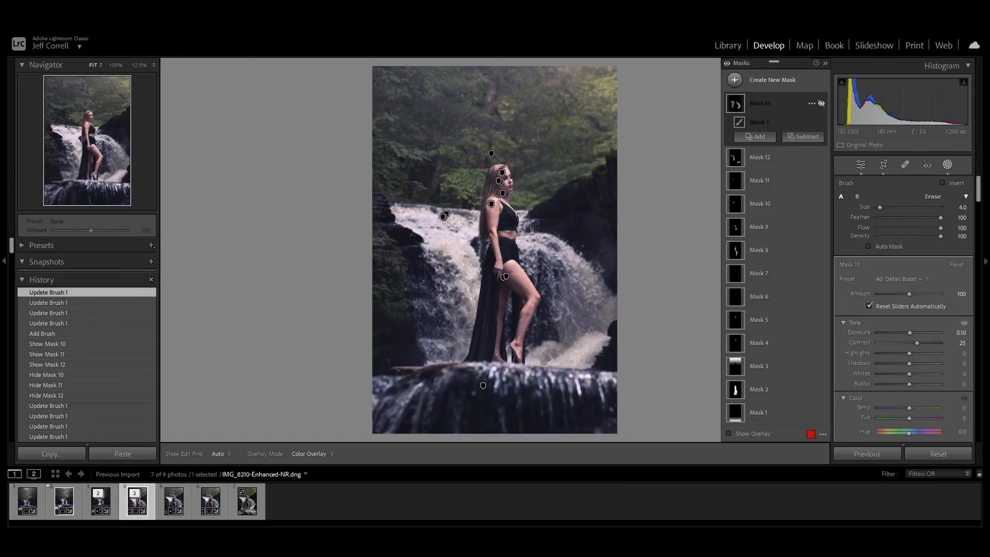
pyautogui.press('h')
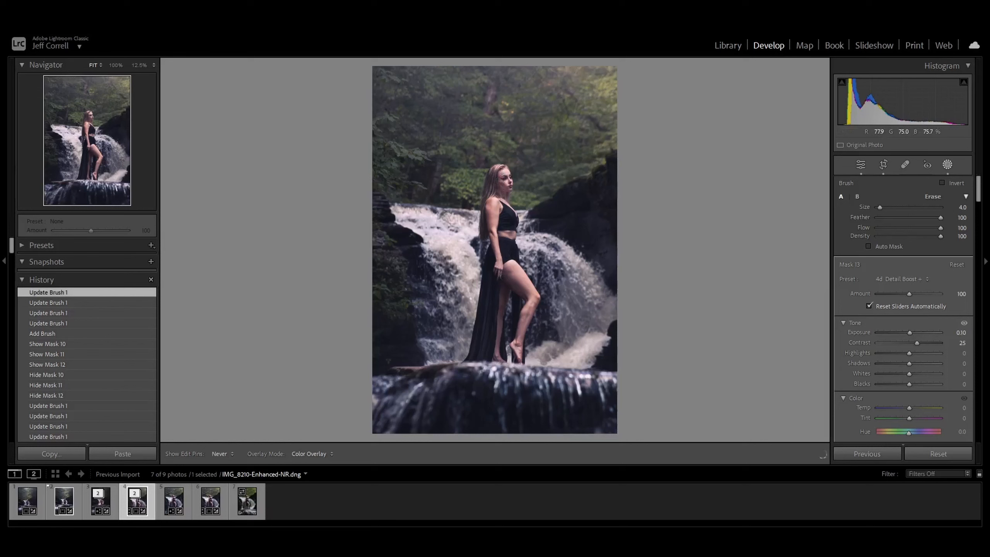
pyautogui.press('h')
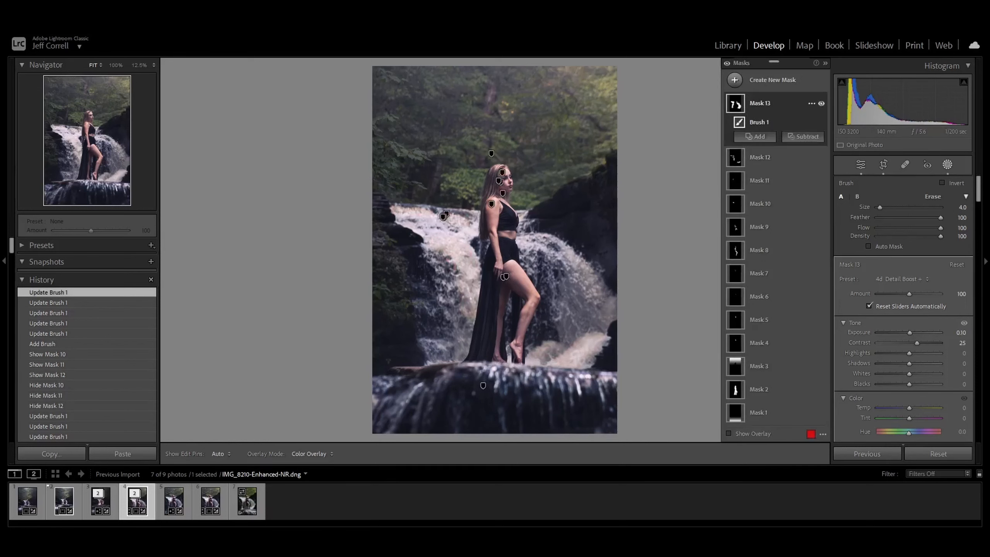
# Position a radial gradient mask over the dark rock beside the falls, raise its Exposure, set Shadows to 11, and adjust Clarity and Texture.
pyautogui.moveTo(604, 221); pyautogui.dragTo(608, 220)
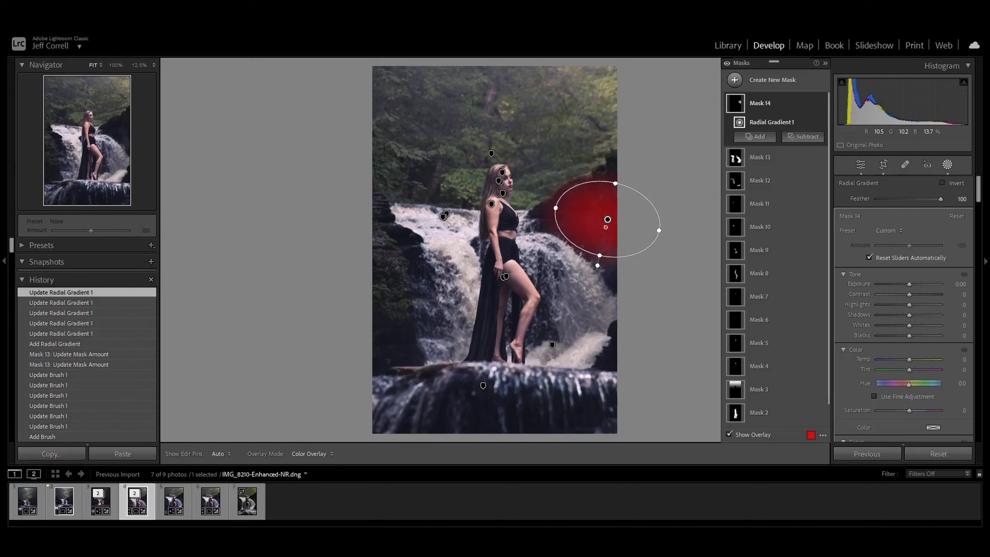
pyautogui.press('o')
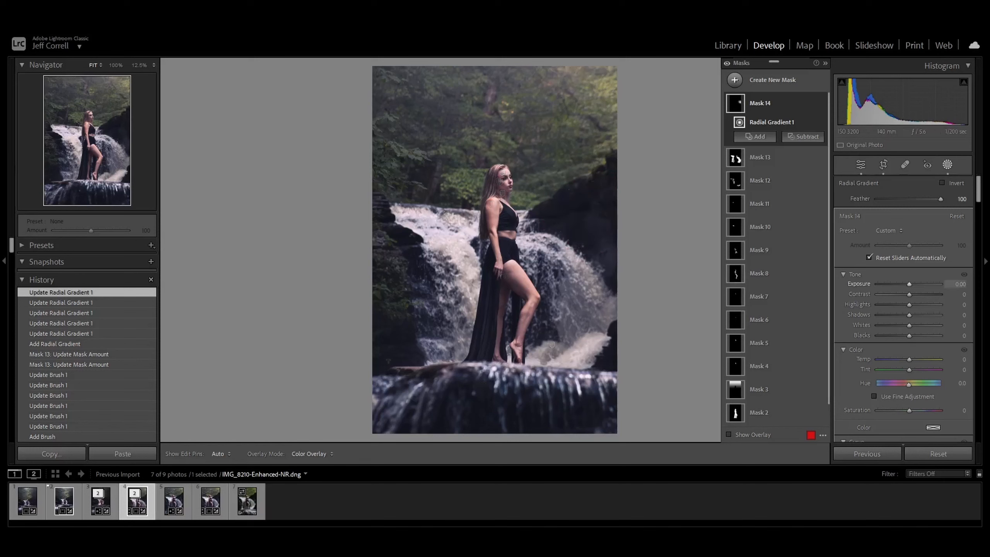
pyautogui.moveTo(909, 284); pyautogui.dragTo(910, 284)
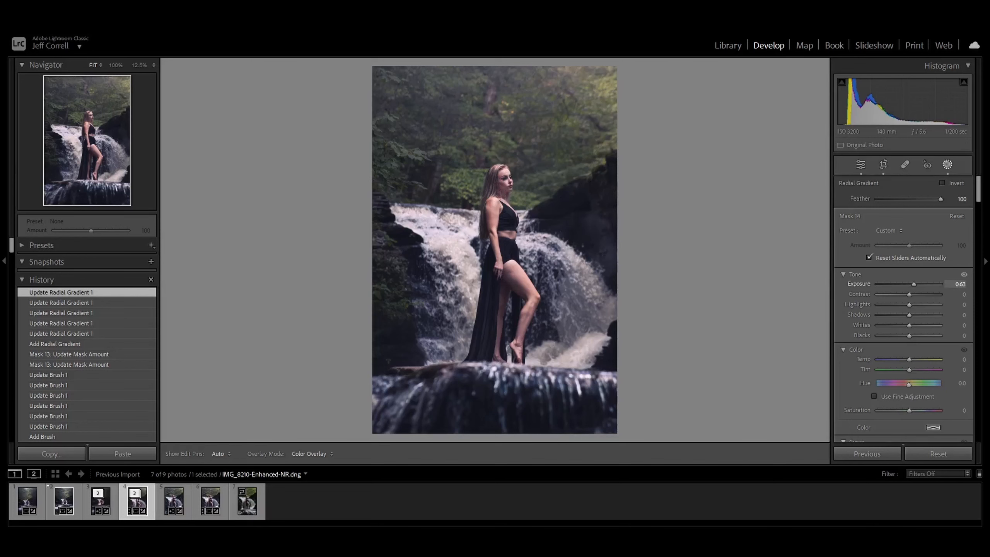
pyautogui.moveTo(914, 284); pyautogui.dragTo(919, 329)
pyautogui.scroll(-6, 908, 320)
pyautogui.scroll(4, 904, 310)
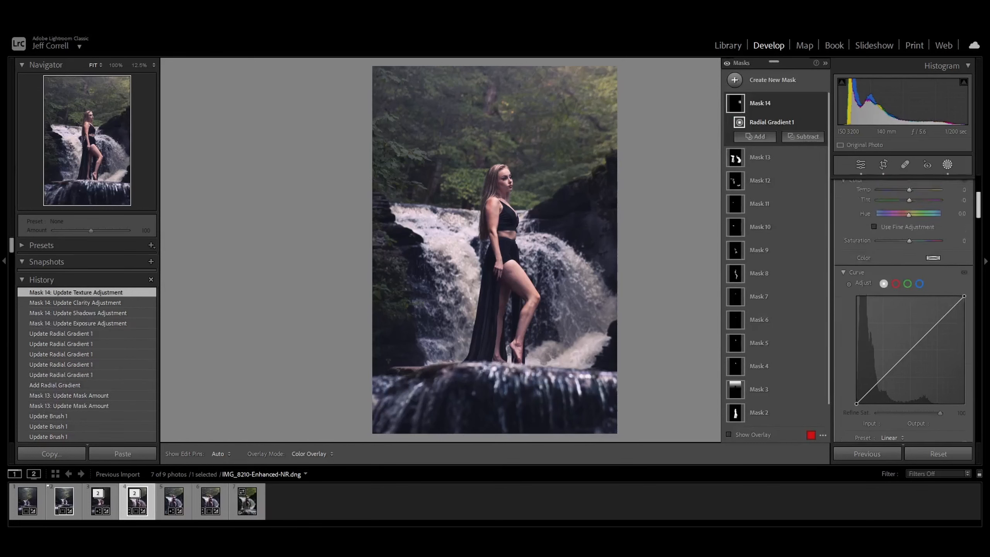
# Warm the radial gradient mask by setting Temp to 21 and reduce its Exposure to 0.23.
pyautogui.moveTo(909, 220); pyautogui.dragTo(915, 220)
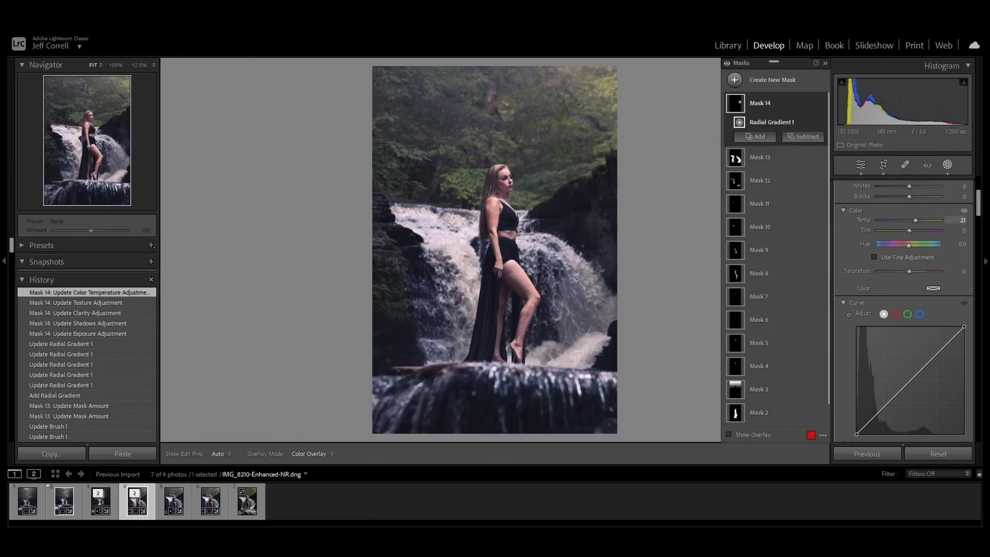
pyautogui.moveTo(978, 203); pyautogui.dragTo(978, 188)
pyautogui.moveTo(912, 284); pyautogui.dragTo(912, 284)
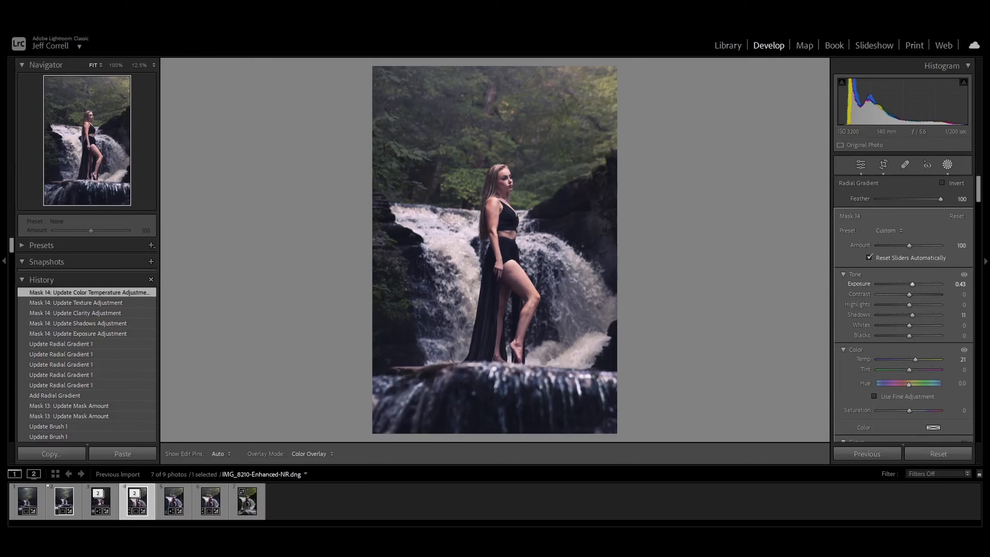
pyautogui.moveTo(912, 284); pyautogui.dragTo(911, 284)
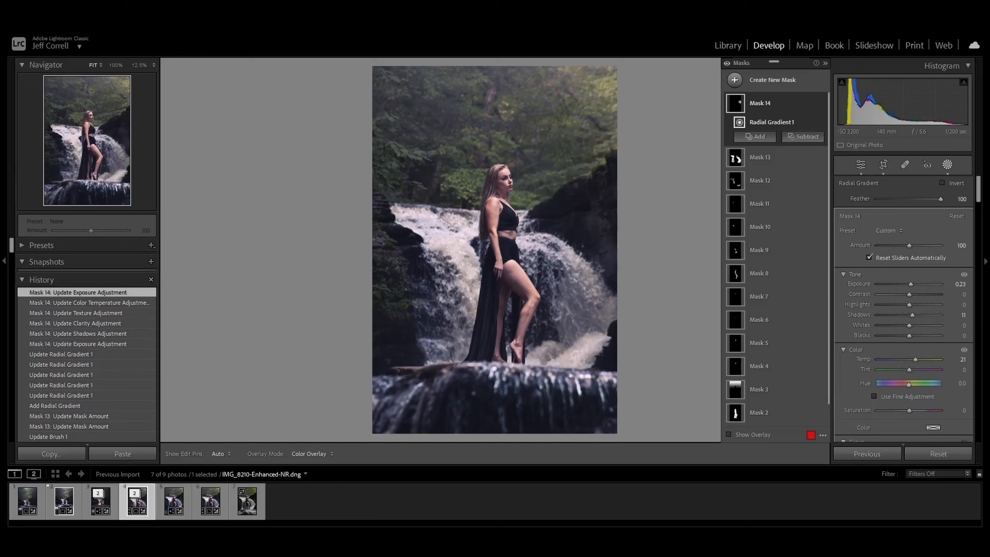
# Add a brush mask with the 4e Detail Boost ++ preset and paint the dark rock wall beside the falls at brush size 7.
pyautogui.click(735, 79)
pyautogui.click(776, 174)
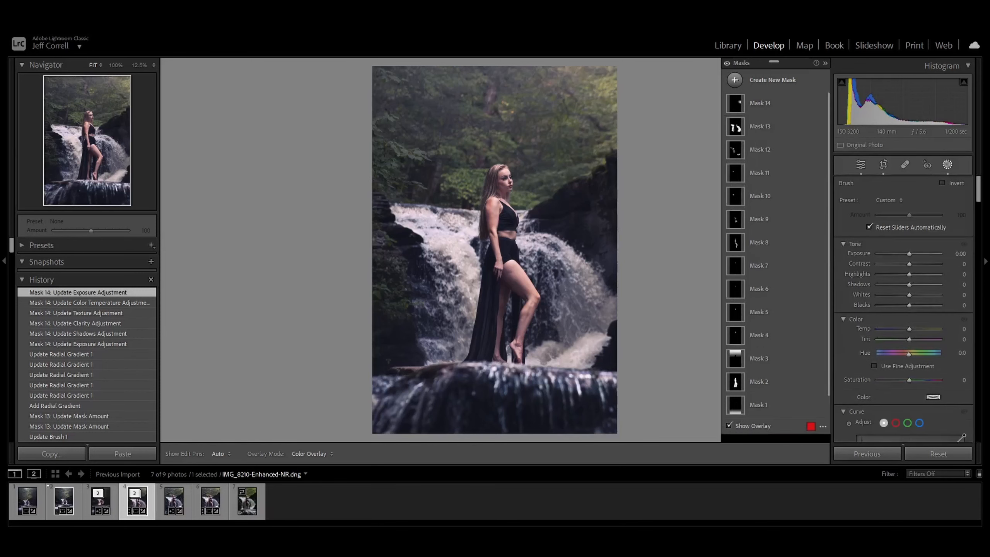
pyautogui.click(889, 279)
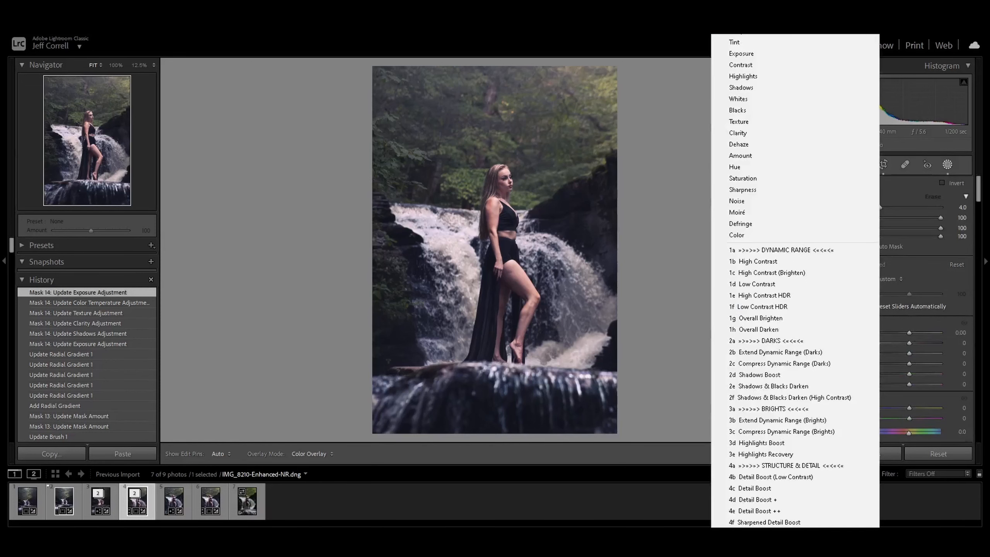
pyautogui.click(764, 511)
pyautogui.press('o')
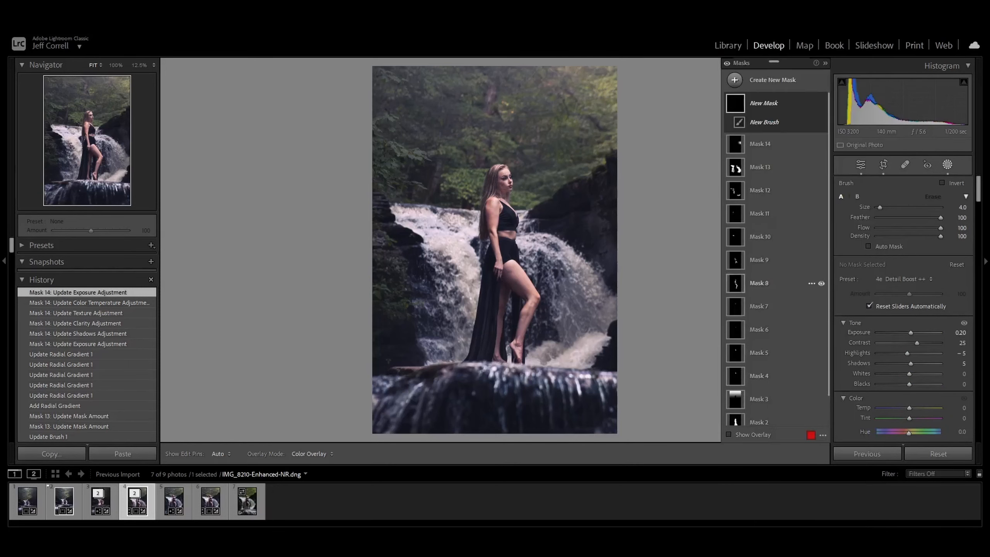
pyautogui.hotkey('ctrl', '=')
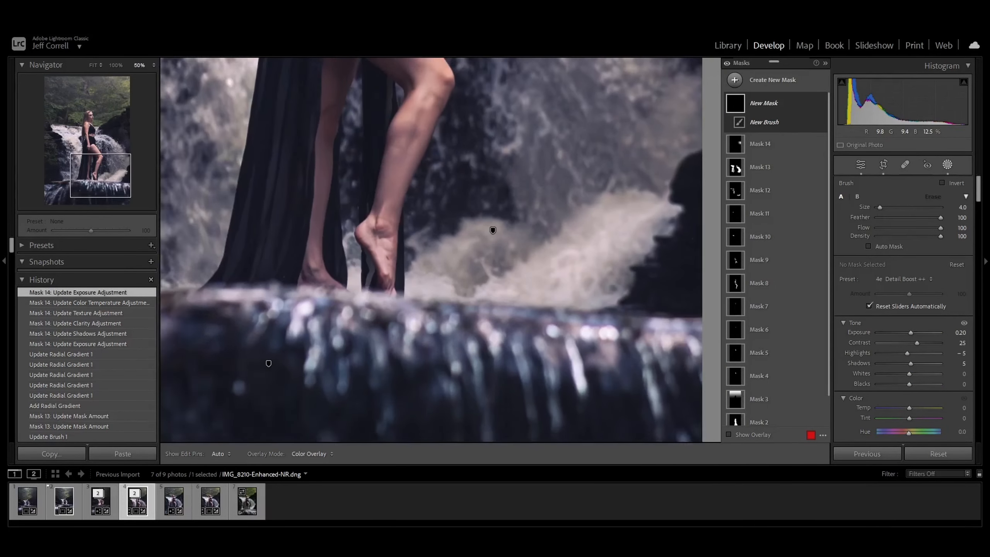
pyautogui.moveTo(108, 176); pyautogui.dragTo(119, 130)
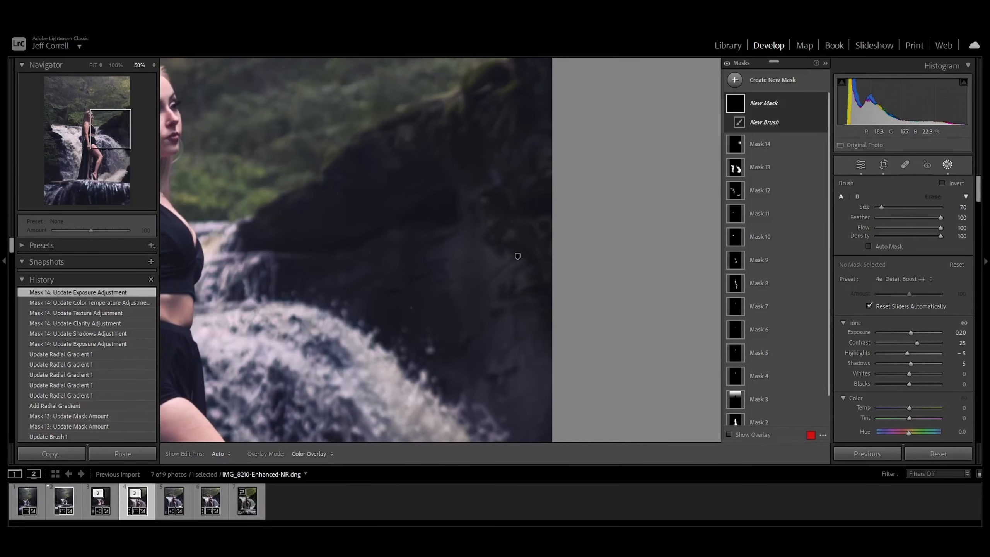
pyautogui.press('h')
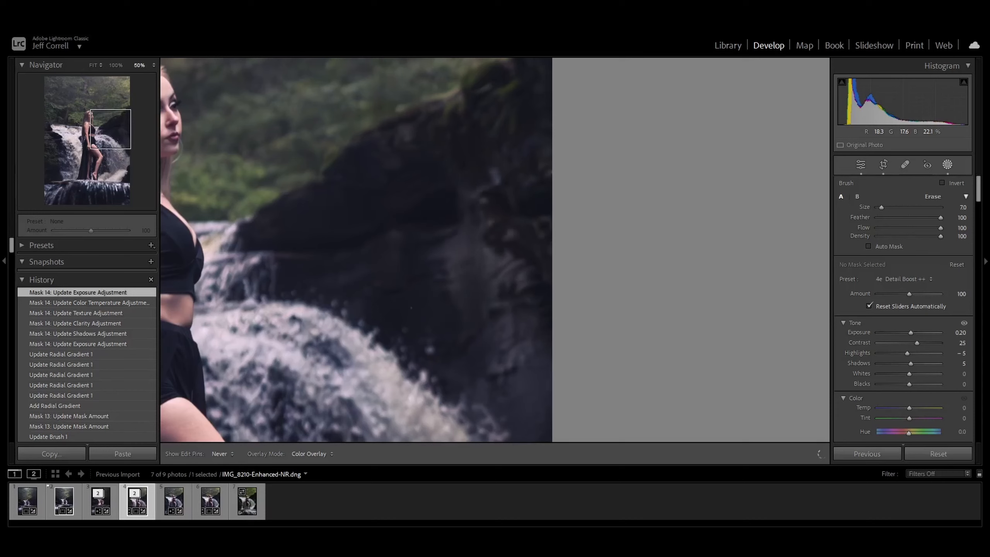
pyautogui.click(449, 273)
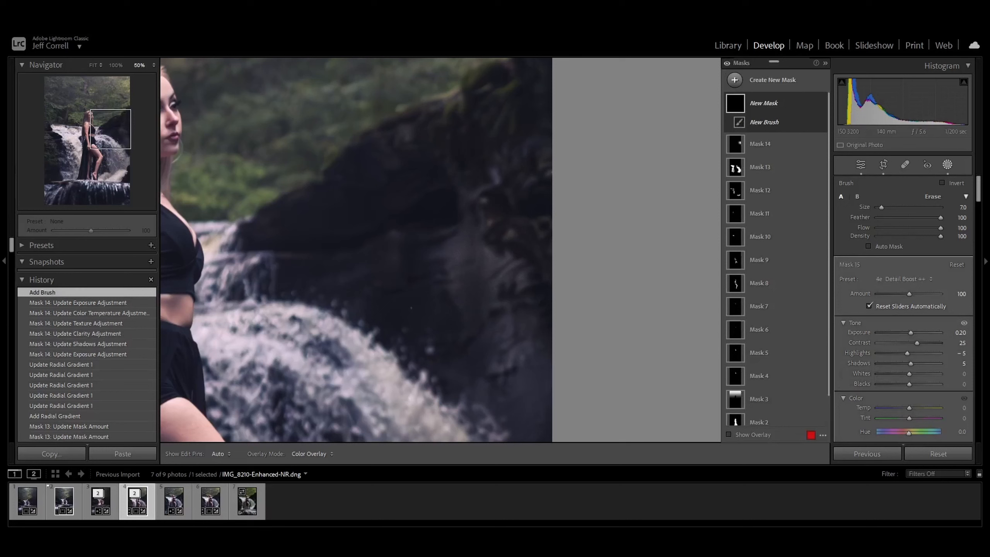
# Lower the brush Density to 24 and paint the lower part of the dark rock wall.
pyautogui.moveTo(941, 235); pyautogui.dragTo(892, 236)
pyautogui.press('h')
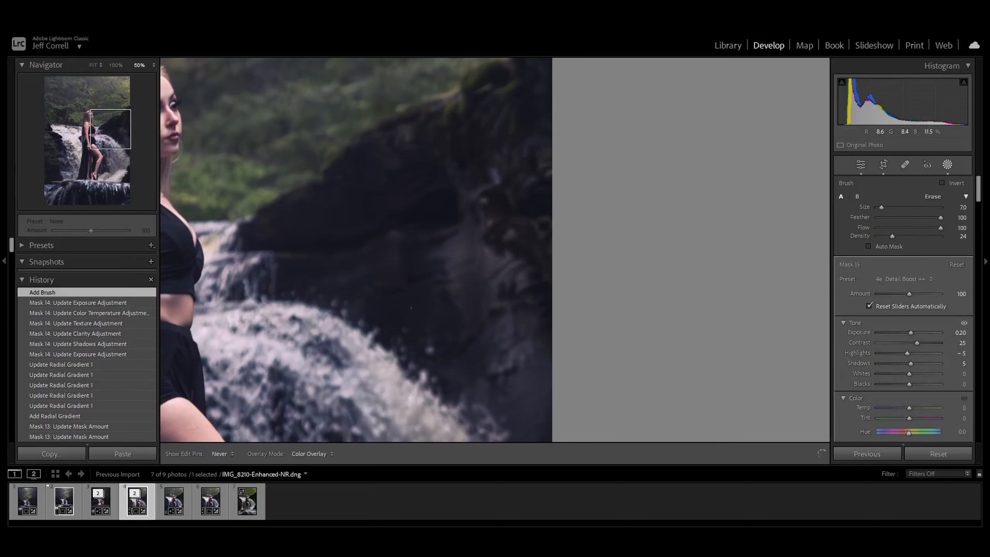
pyautogui.moveTo(500, 371); pyautogui.dragTo(503, 366)
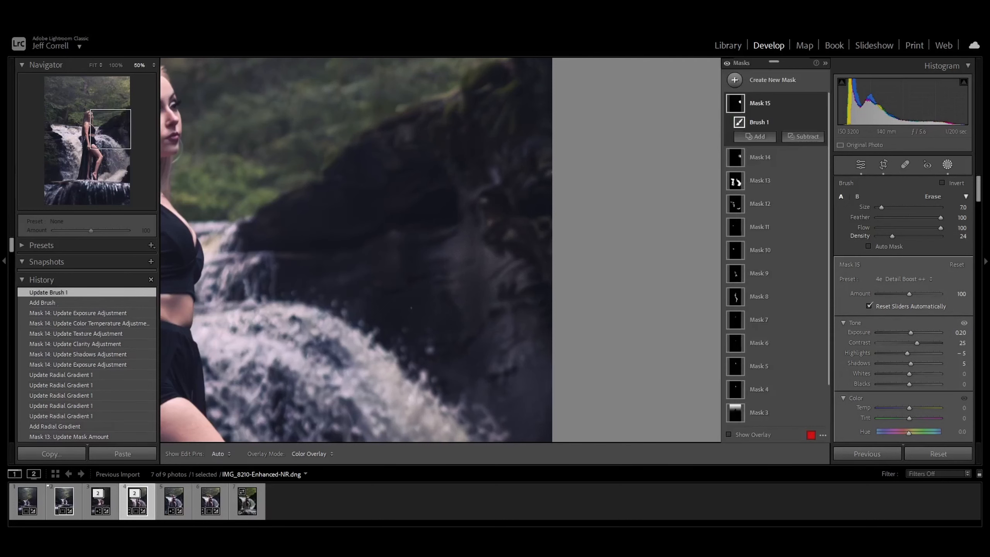
# Set the brush Density to 68 and paint more detail boost onto the dark rock wall.
pyautogui.click(961, 236)
pyautogui.write('100')
pyautogui.press('Return')
pyautogui.click(961, 236)
pyautogui.write('68')
pyautogui.press('Return')
pyautogui.press('h')
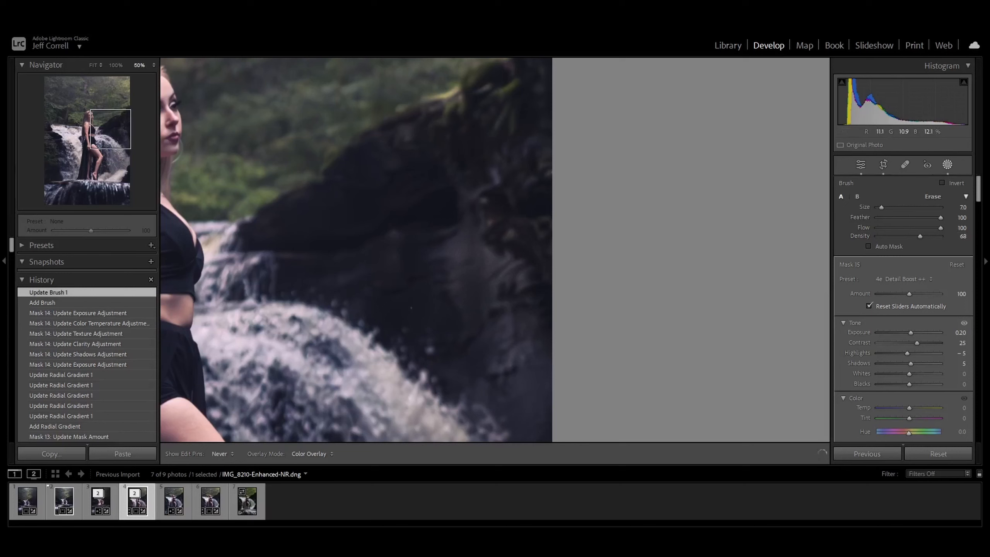
# Raise the brush Density to 100 and strengthen the detail-boost painting on the dark rock wall.
pyautogui.press('h')
pyautogui.click(961, 236)
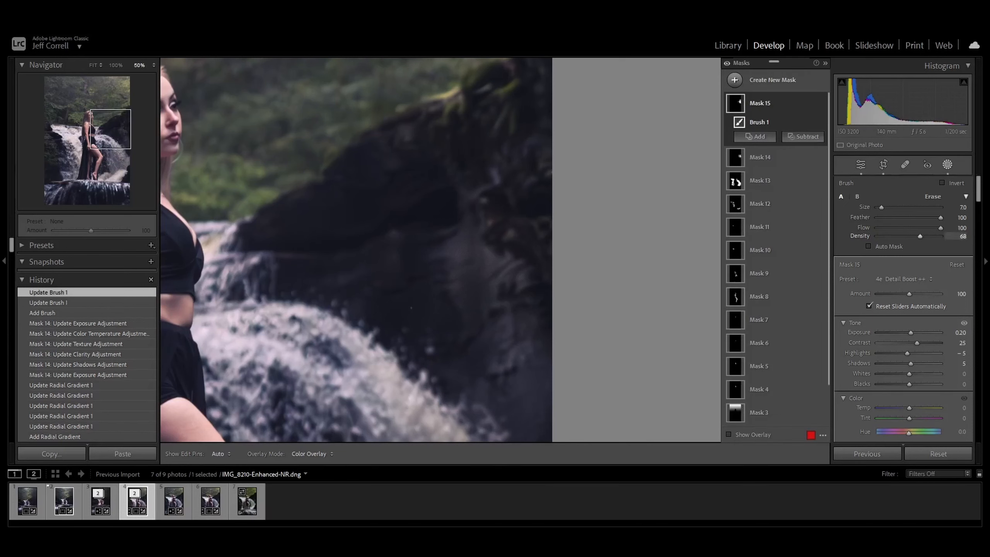
pyautogui.write('100')
pyautogui.press('Return')
pyautogui.press('h')
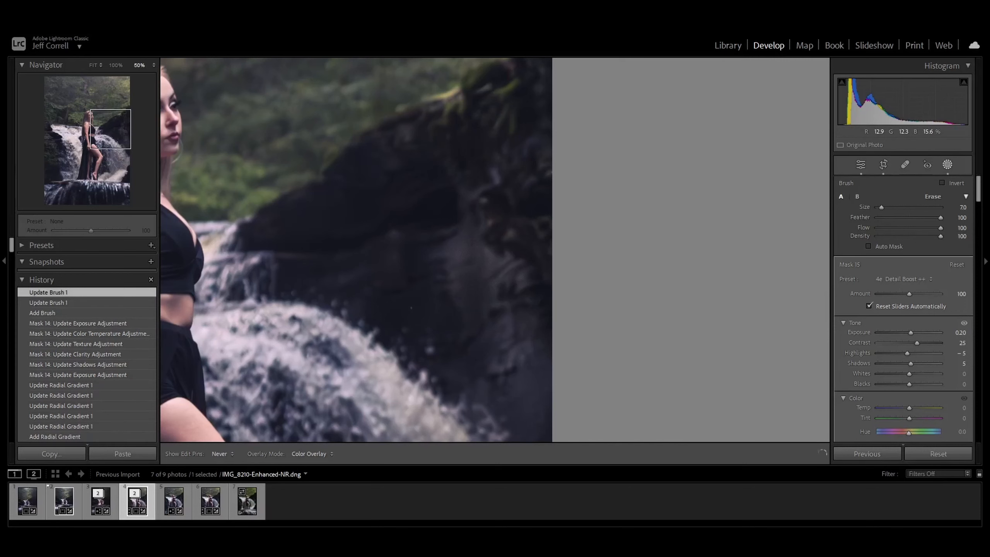
pyautogui.press('h')
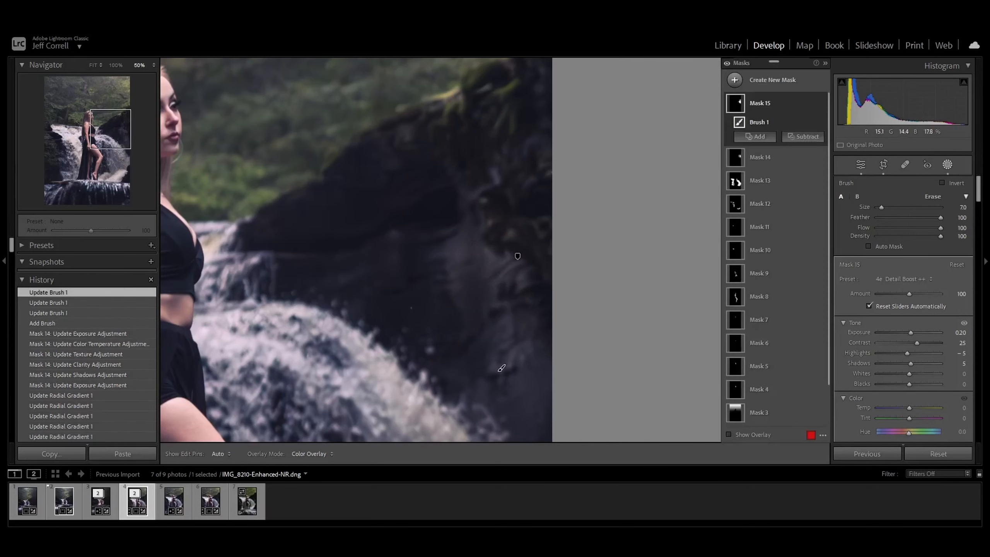
# View the whole photo outside masking and show the before and after versions side by side.
pyautogui.hotkey('ctrl', '-')
pyautogui.hotkey('ctrl', '-')
pyautogui.hotkey('ctrl', '-')
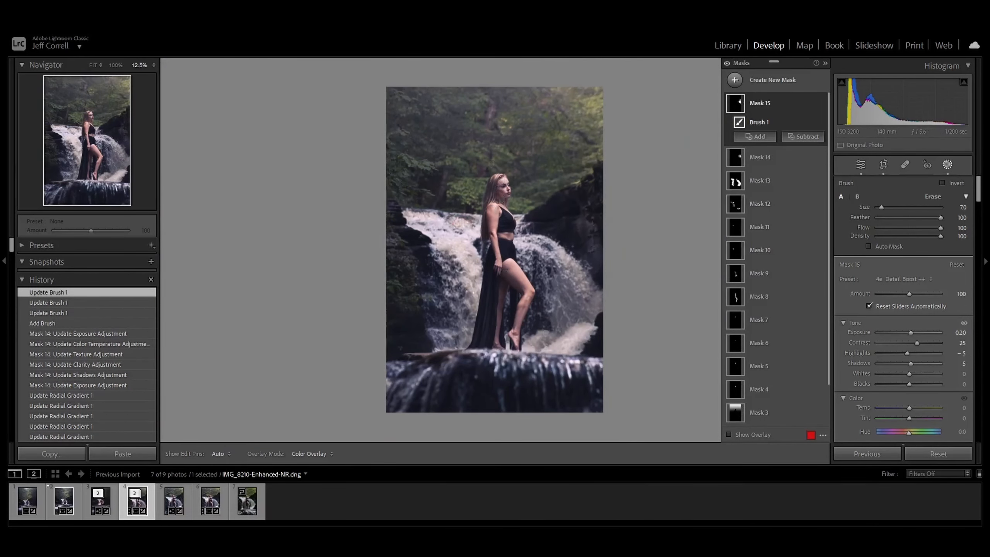
pyautogui.click(861, 164)
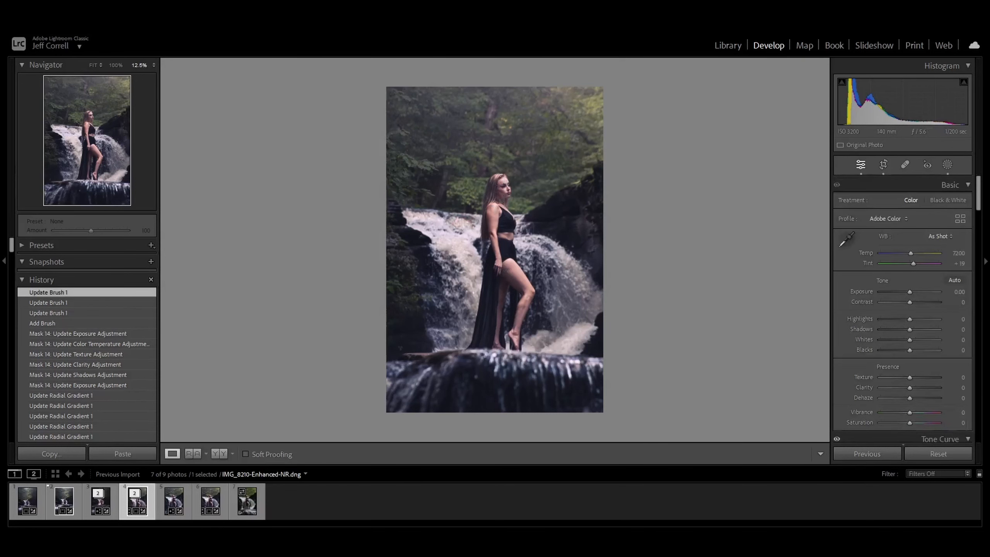
pyautogui.click(947, 164)
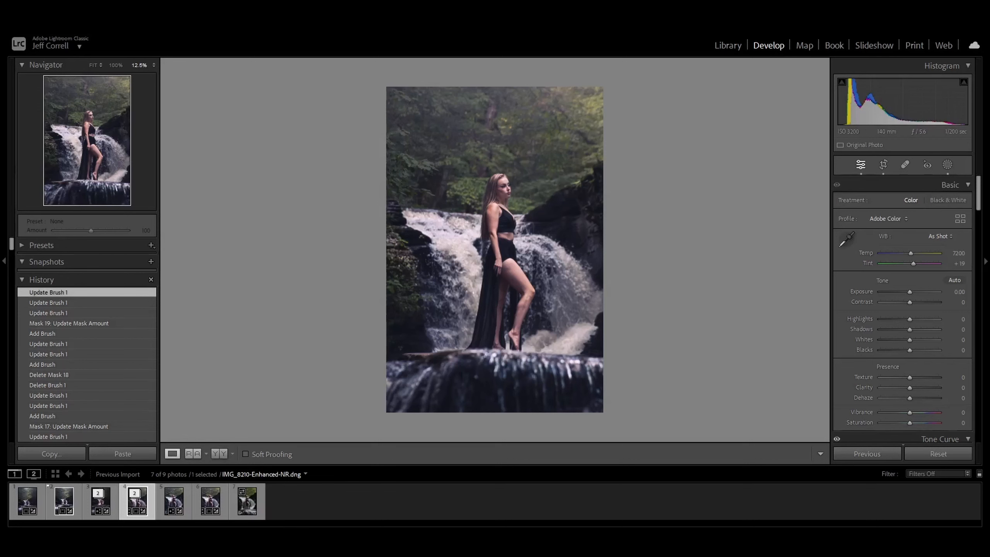
pyautogui.click(219, 453)
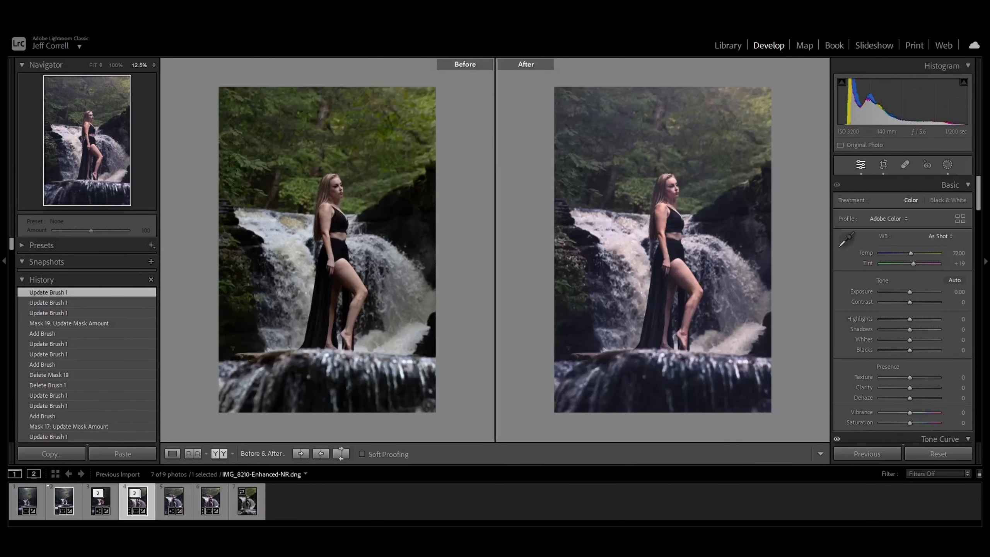